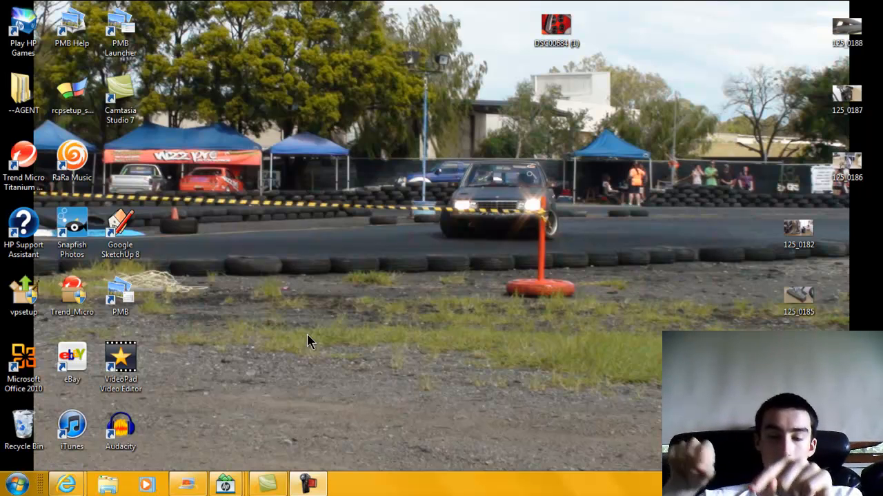
Launch Audacity 2.0.0, dismiss the Welcome to Audacity dialog, and minimize its window.
left_click(114, 439)
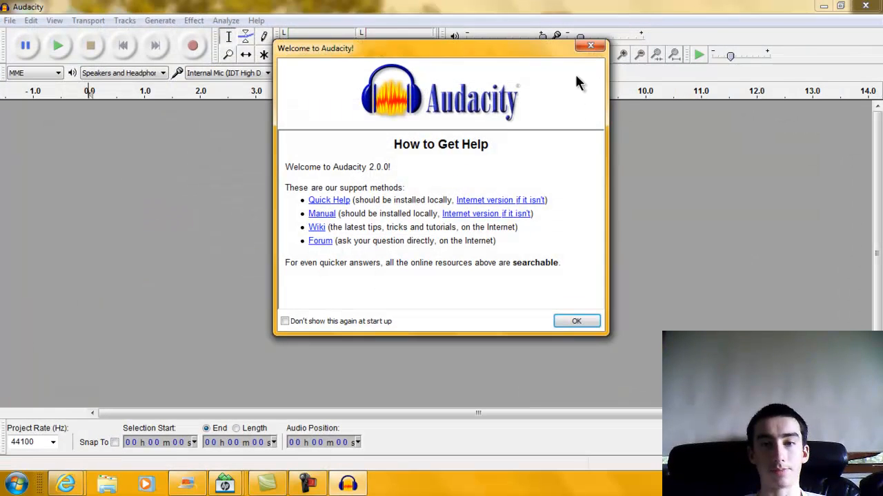
left_click(590, 46)
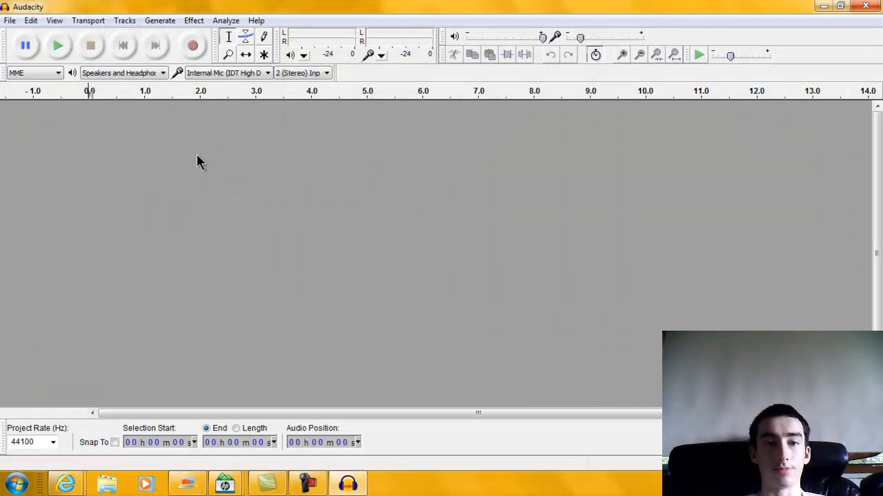
left_click(823, 6)
Launch iTunes and search the music library for 'e-40'.
double_click(71, 429)
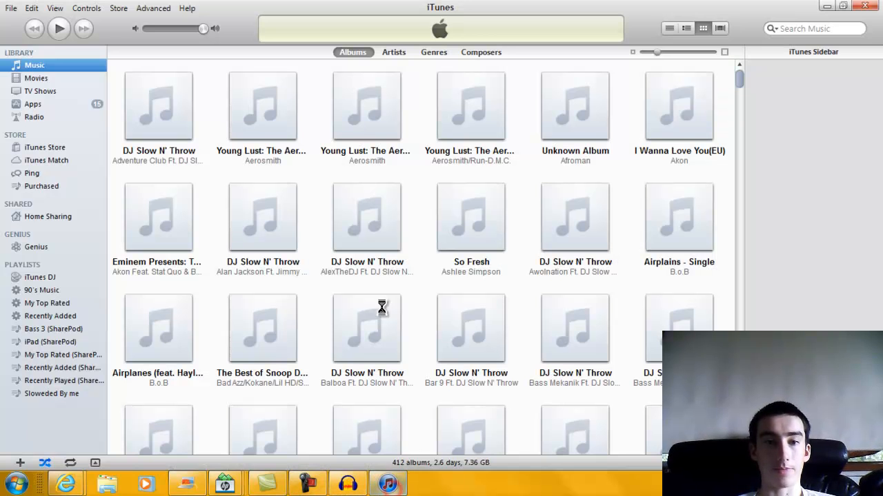
left_click(793, 28)
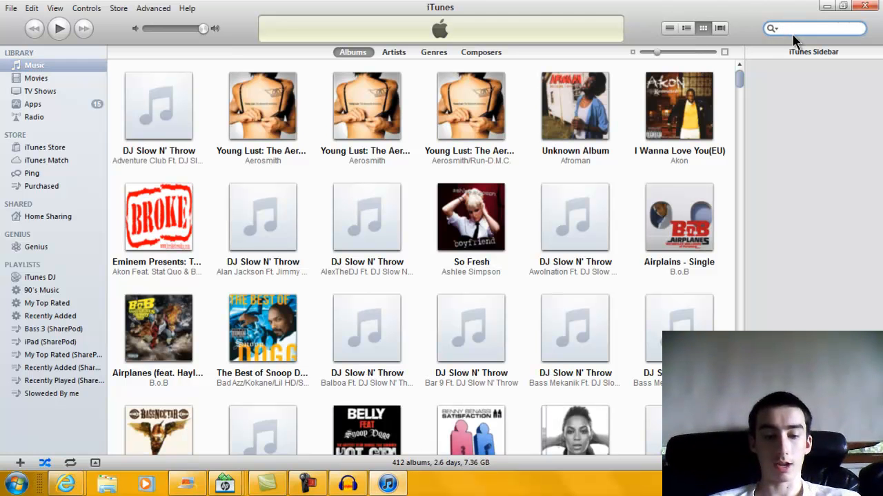
type("e-40")
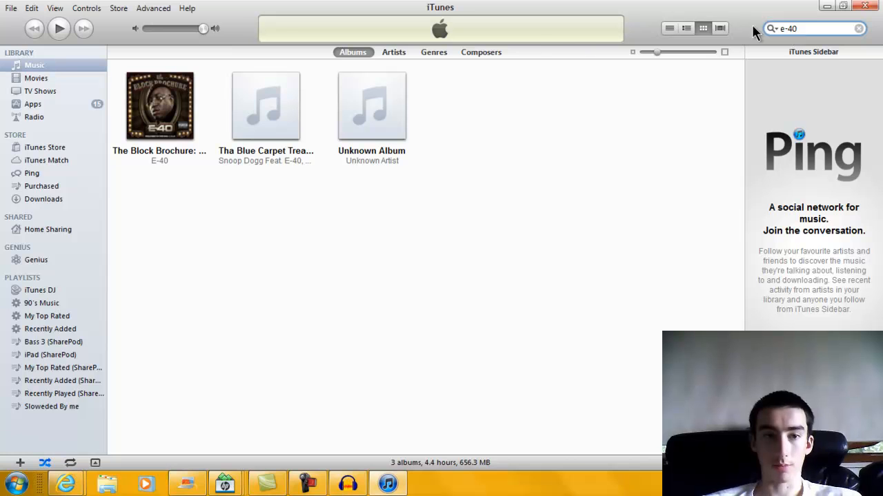
Open The Block Brochure album, then play and pause the track Turn It Up.
left_click(174, 124)
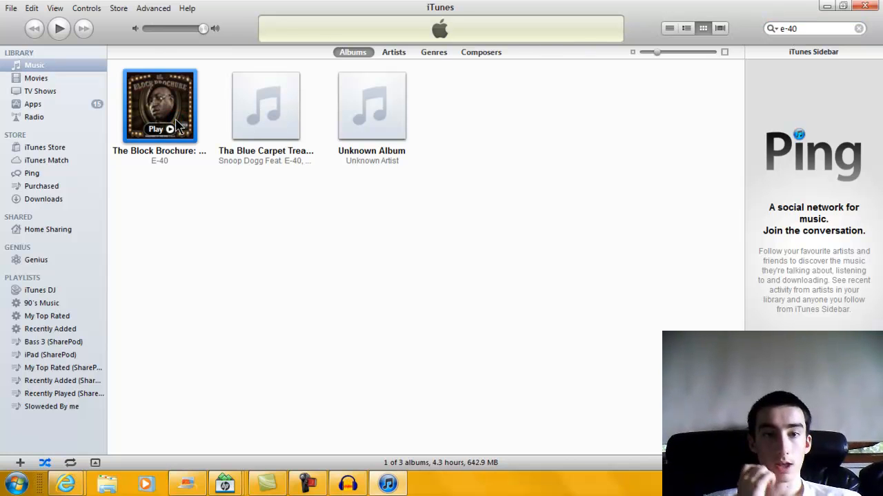
double_click(176, 126)
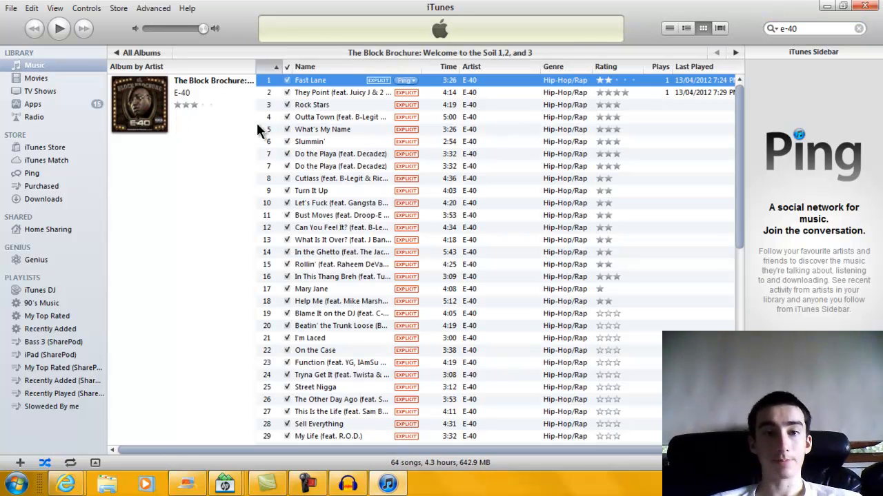
double_click(328, 191)
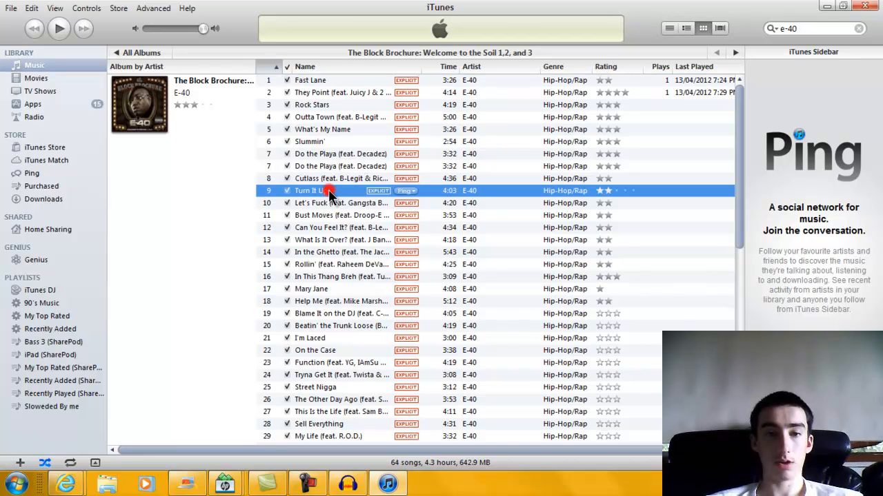
left_click(59, 29)
Create a WAV version of Turn It Up; importing the original into Audacity fails as unsupported.
right_click(297, 190)
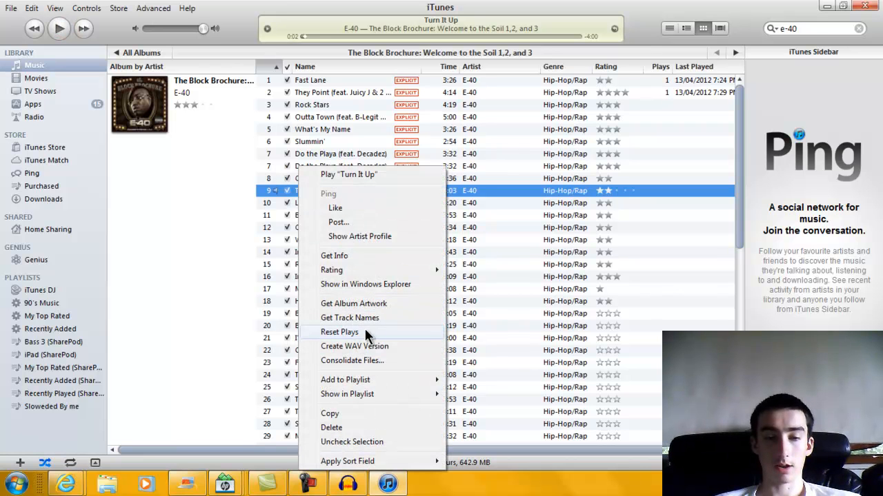
left_click(354, 347)
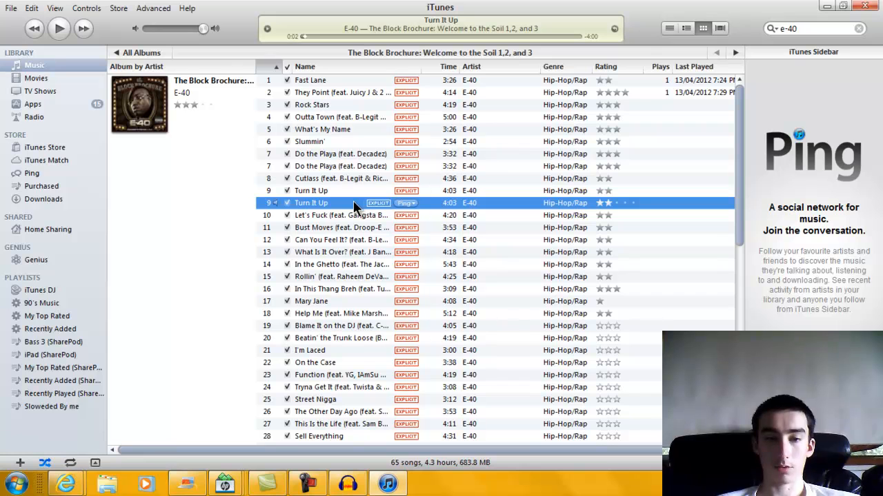
left_click_drag(350, 200, 357, 317)
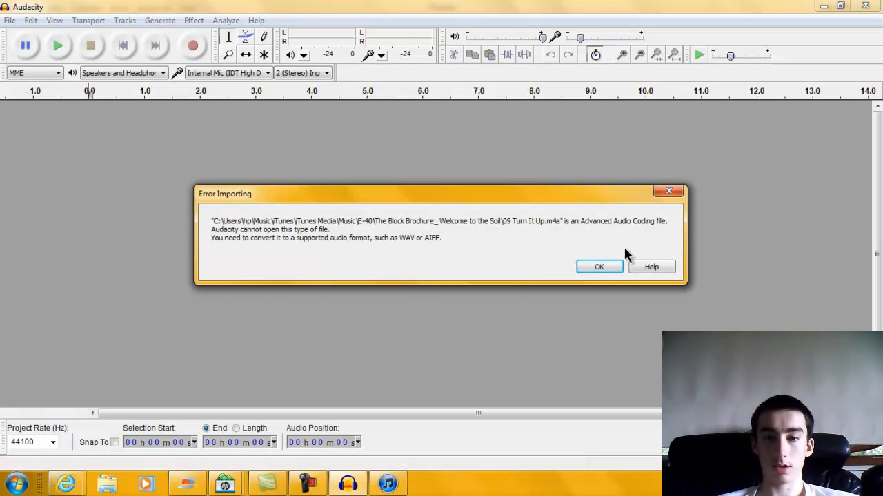
left_click(600, 269)
Import the Turn It Up WAV copy into Audacity, copying it into the project, and pause iTunes.
left_click(388, 484)
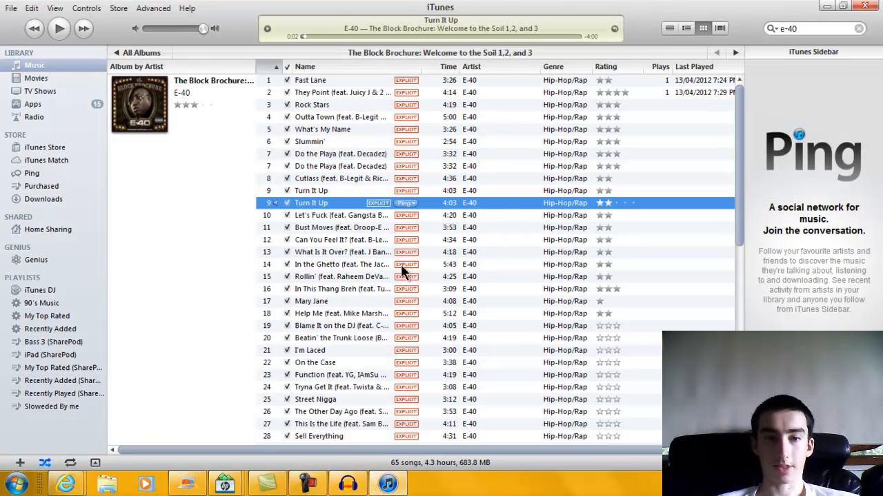
double_click(394, 192)
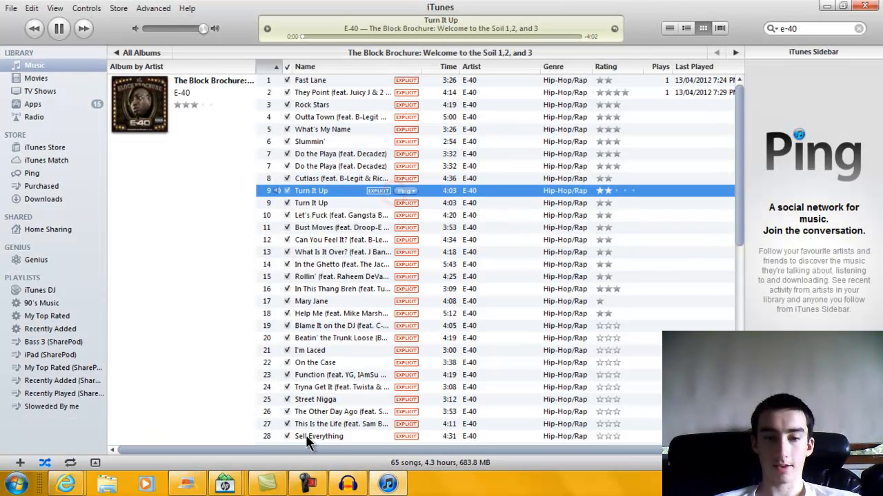
left_click_drag(353, 187, 359, 339)
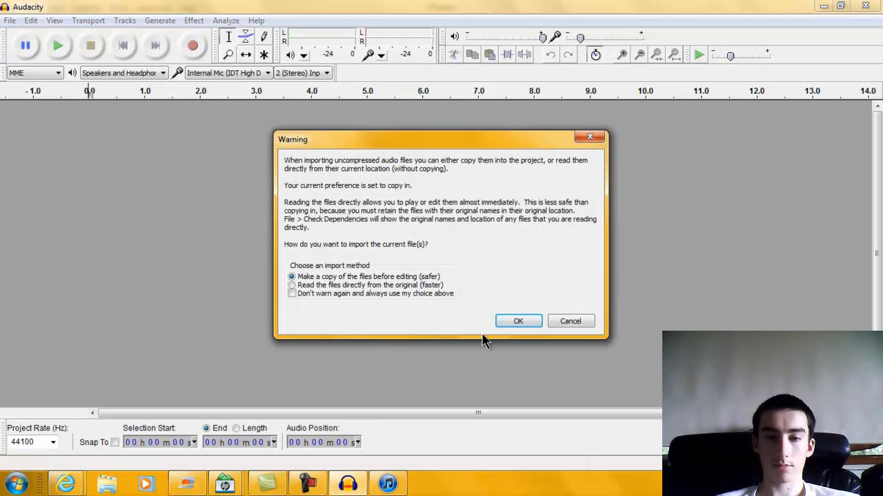
left_click(516, 321)
left_click(388, 485)
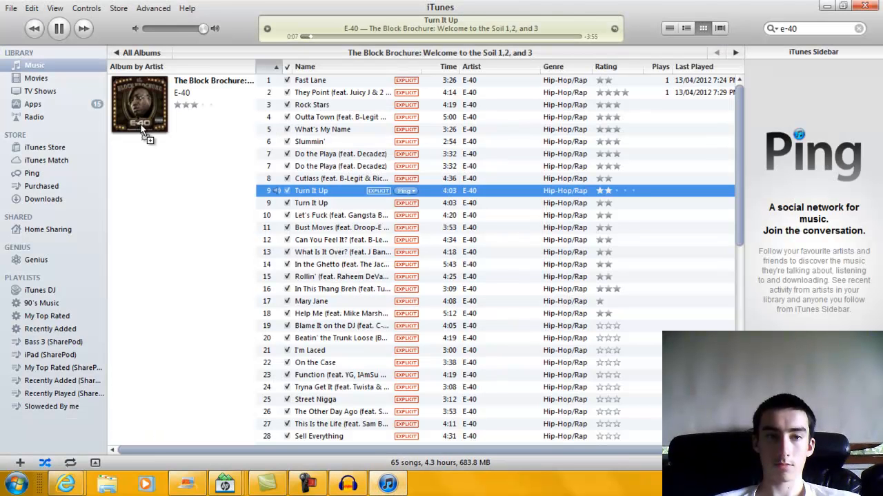
left_click(52, 28)
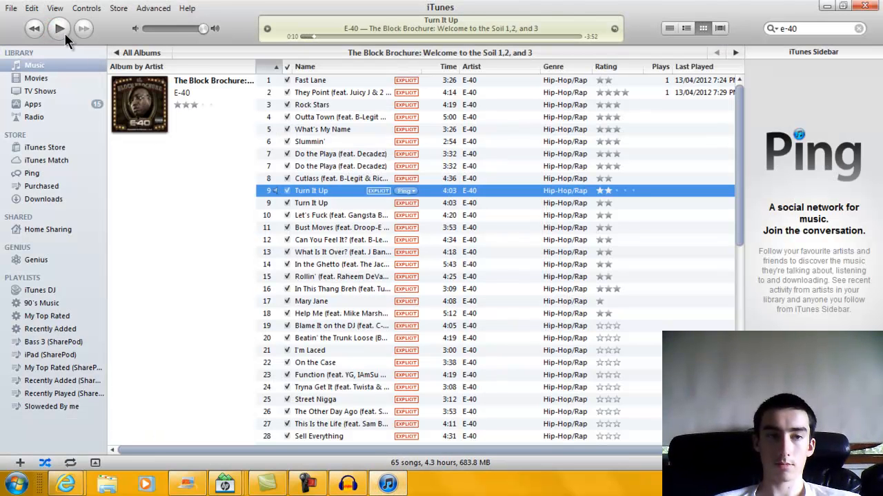
left_click(348, 485)
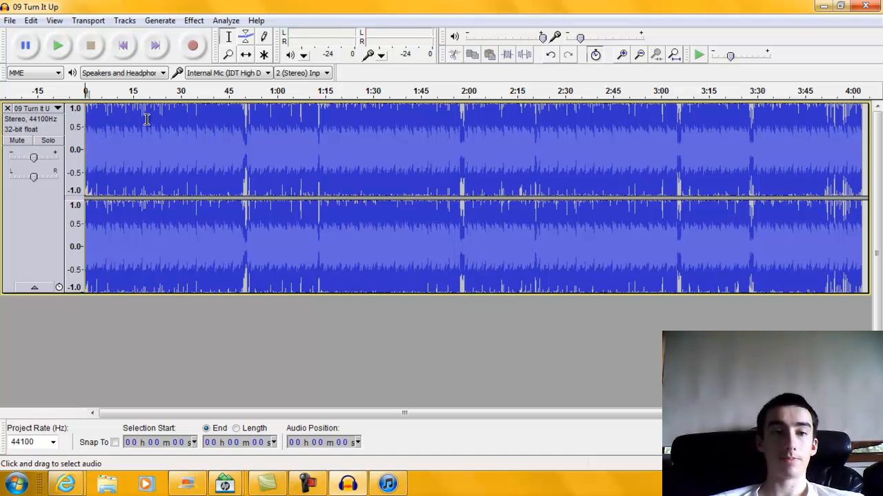
Plot the frequency spectrum of Turn It Up from 13 to 43 seconds, then close it.
left_click_drag(133, 140, 244, 138)
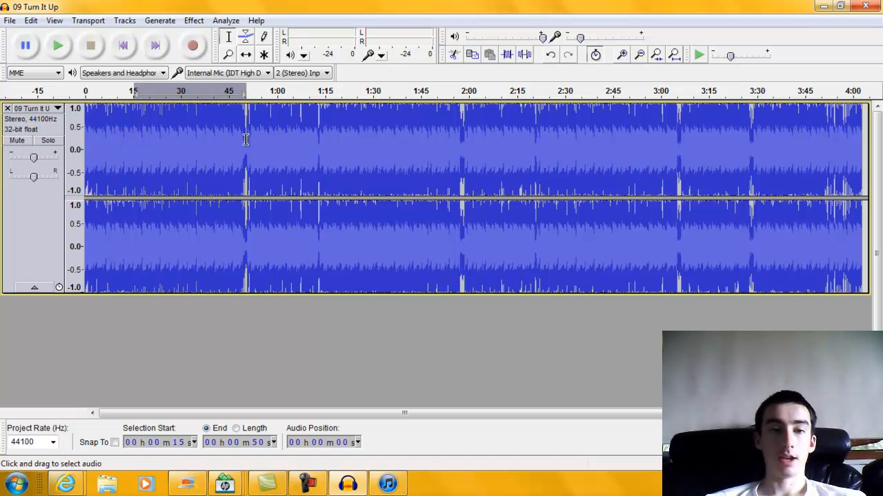
left_click(223, 20)
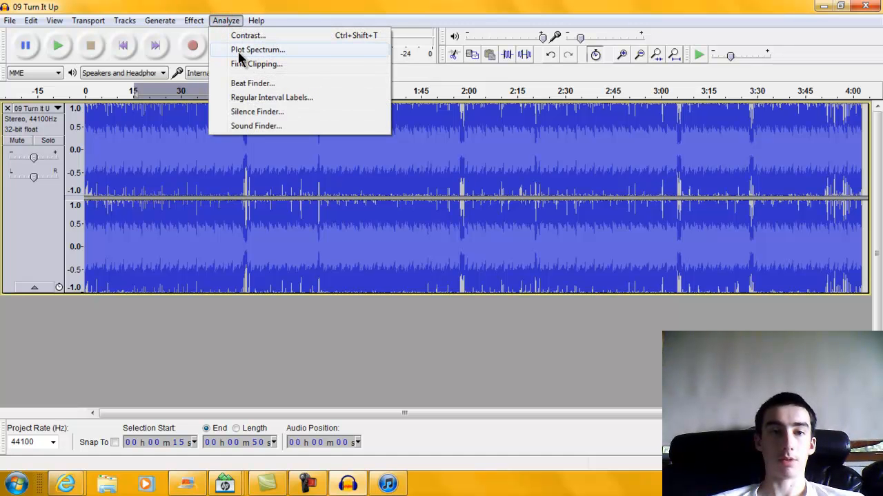
left_click(186, 345)
left_click_drag(127, 160, 219, 160)
left_click(224, 20)
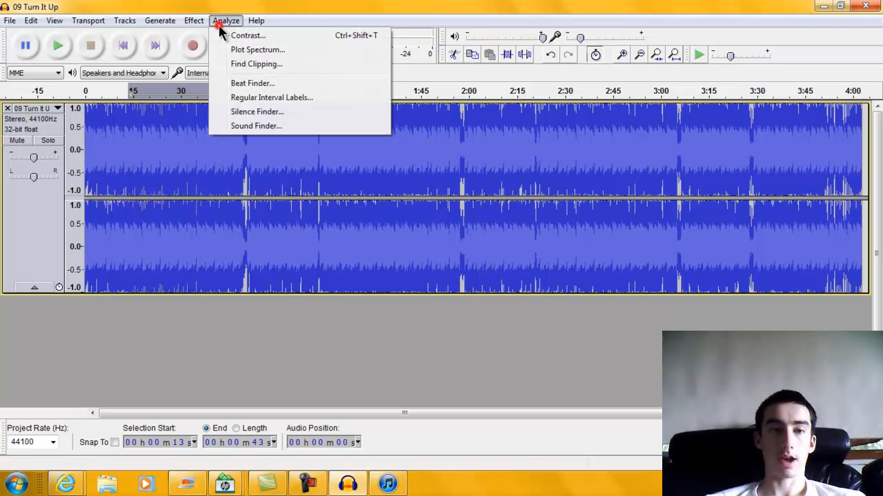
left_click(236, 50)
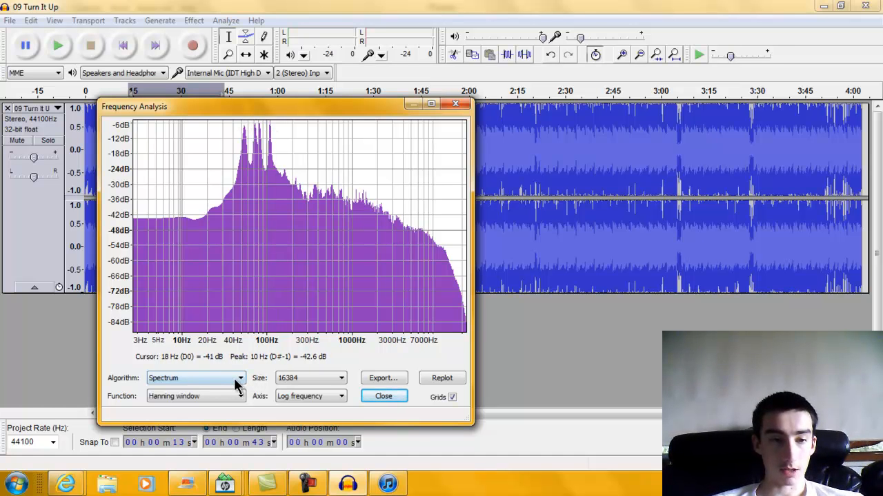
left_click(394, 397)
left_click(305, 362)
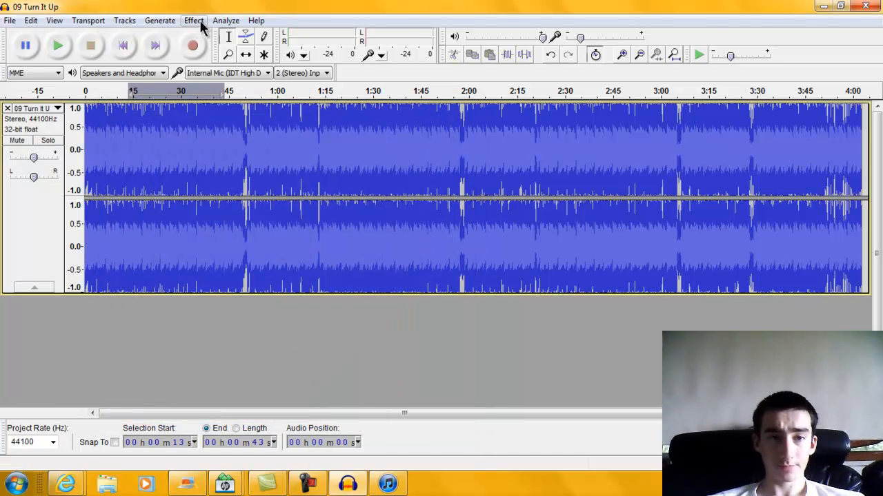
Apply Change Speed at -30 percent to the whole song, stretching it from 4:03 to 5:47.
left_click(206, 314)
left_click(206, 330)
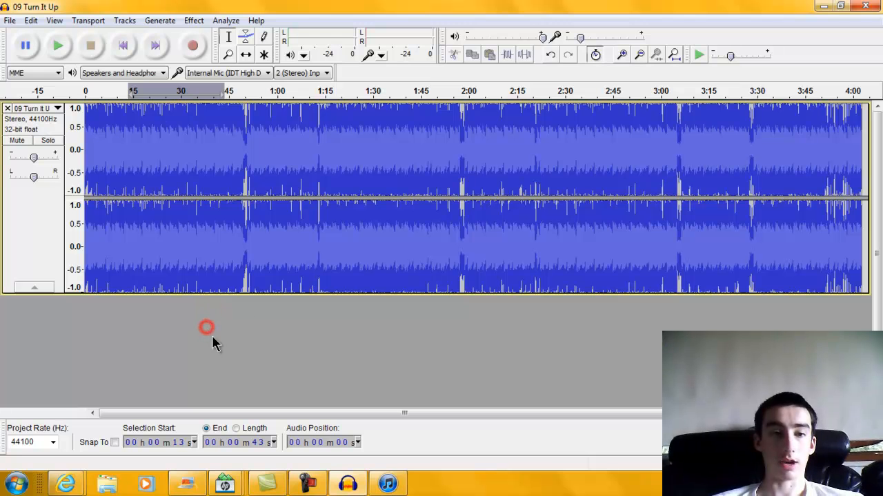
left_click(197, 21)
left_click(269, 100)
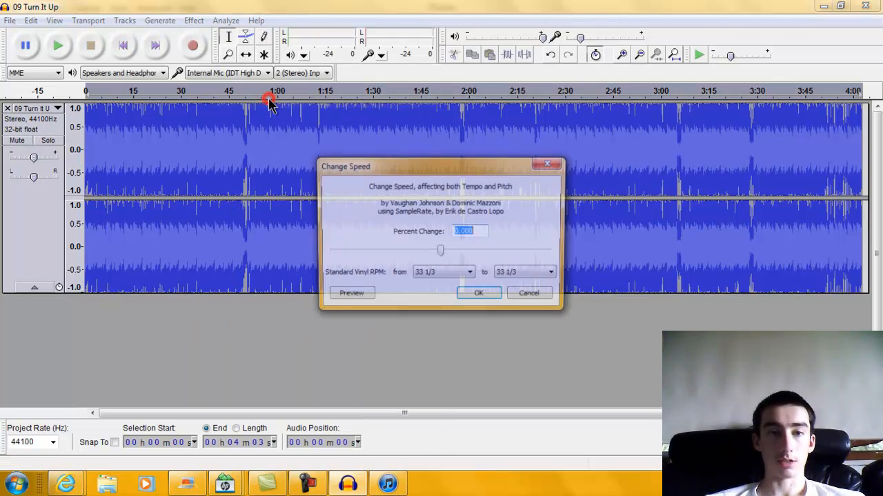
left_click(458, 232)
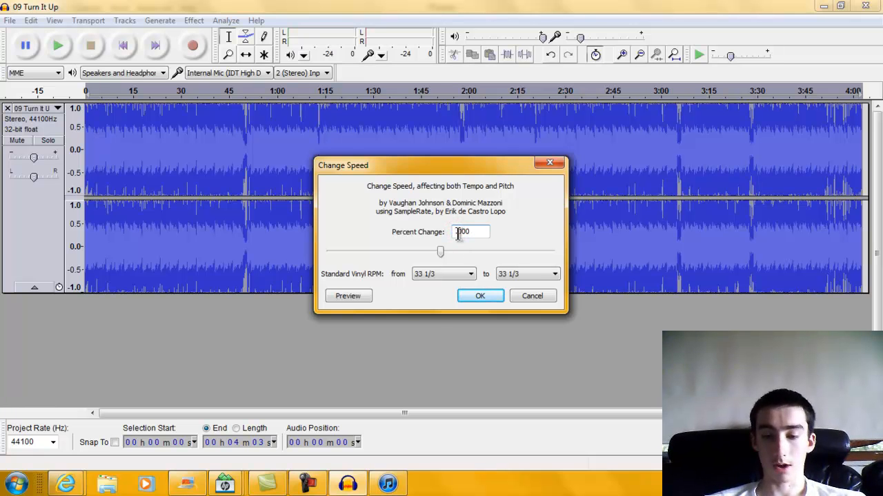
type("-3")
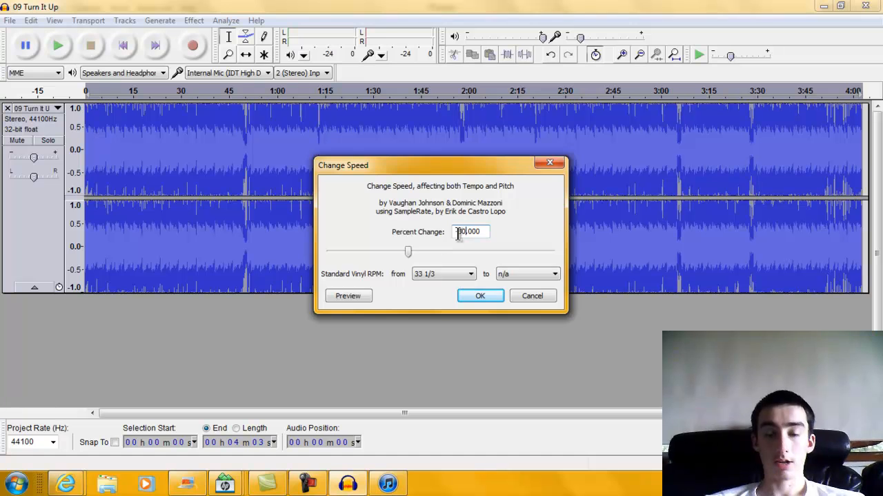
left_click(480, 300)
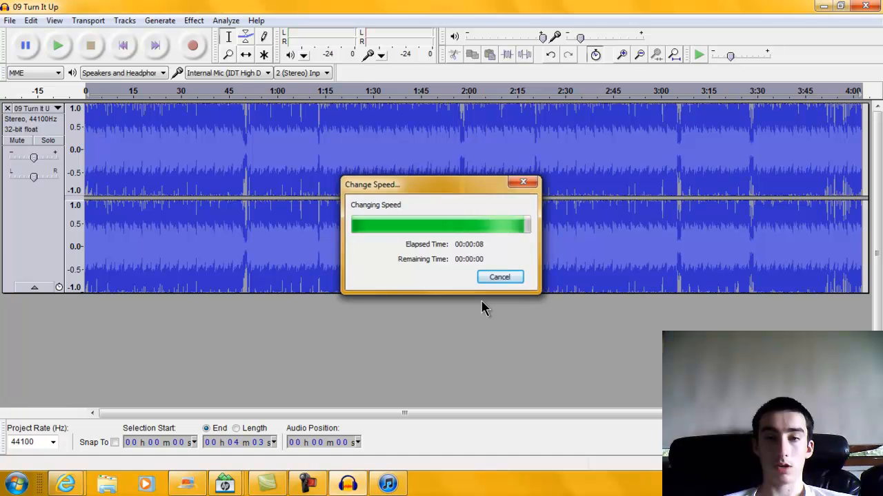
left_click(382, 366)
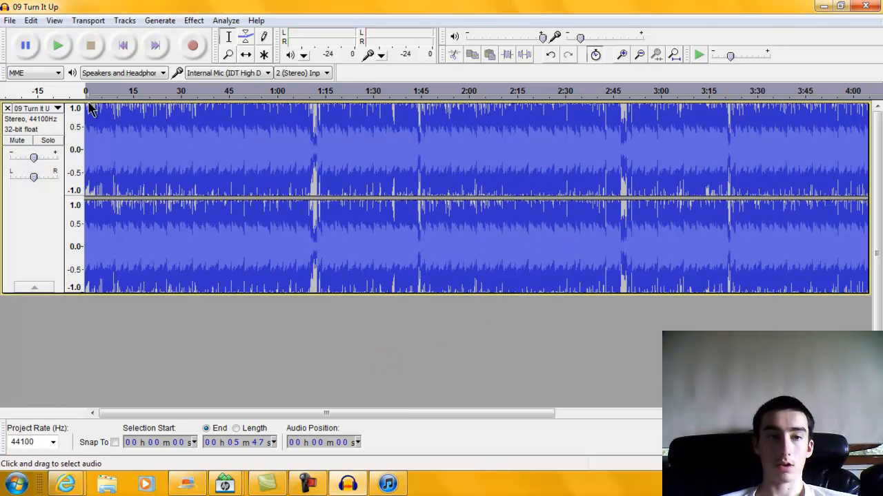
Preview the slowed song and plot the spectrum of roughly 4 to 40 seconds.
left_click(114, 42)
left_click(57, 50)
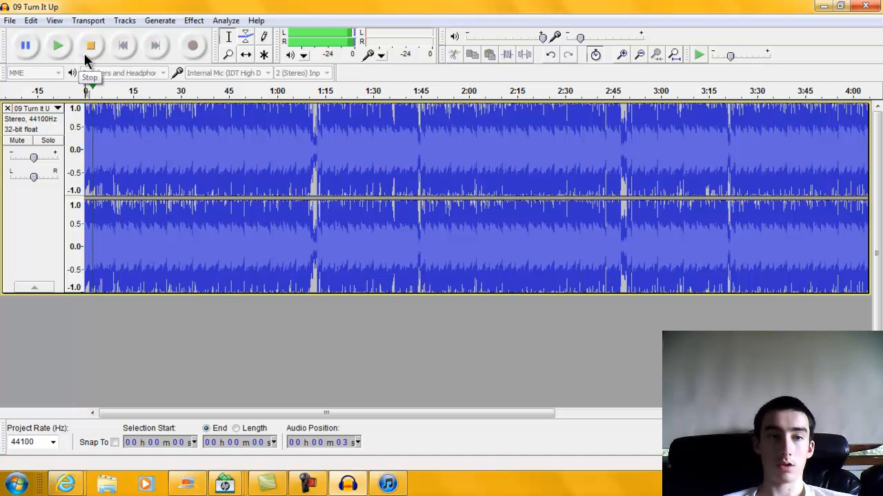
left_click(84, 53)
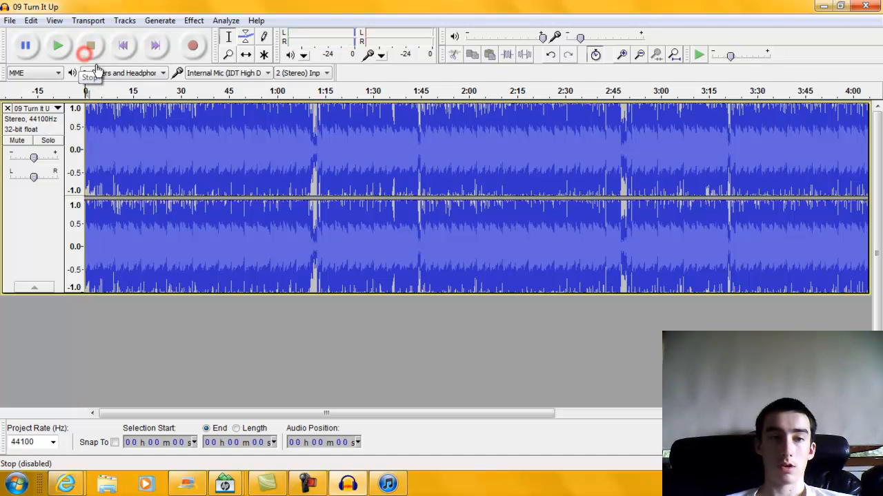
left_click_drag(96, 140, 213, 147)
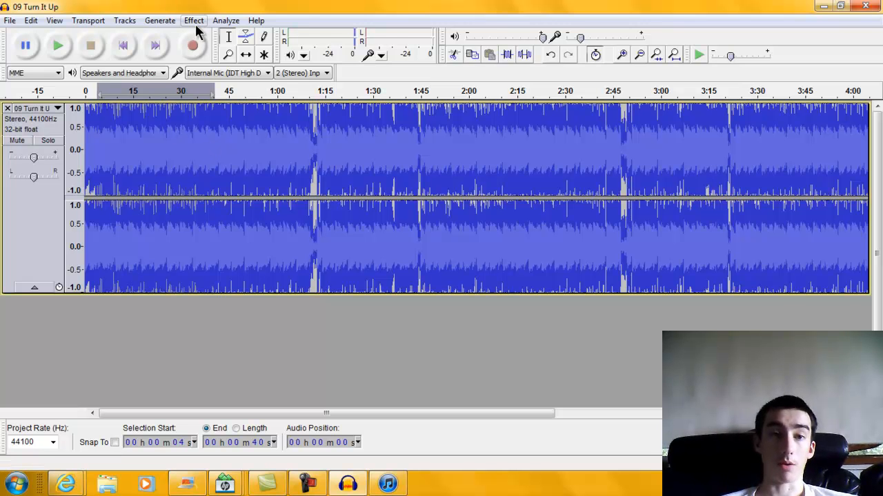
left_click(222, 20)
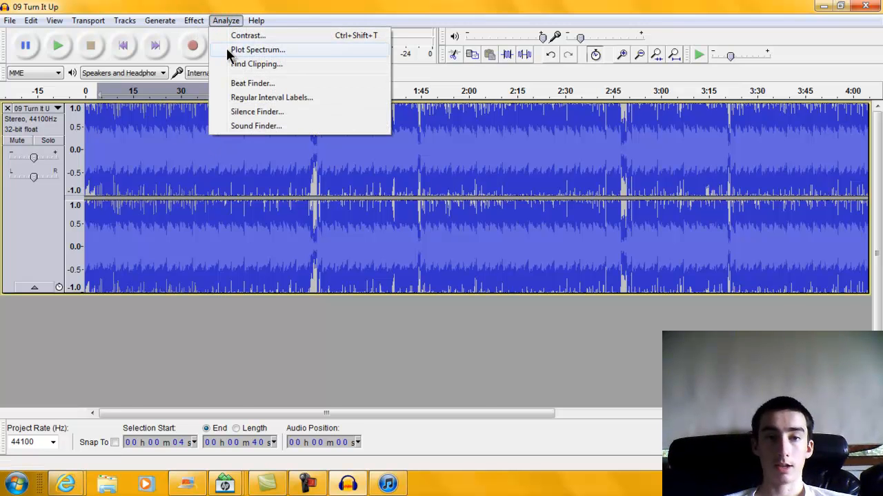
left_click(228, 50)
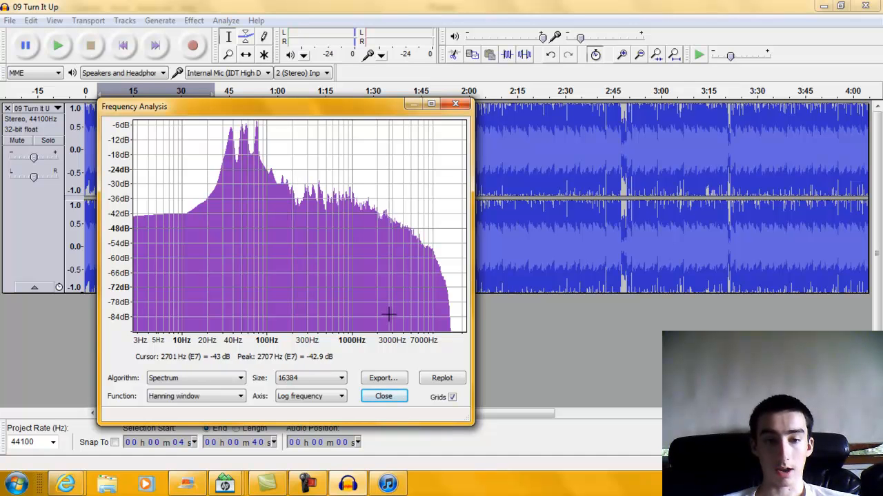
left_click(378, 396)
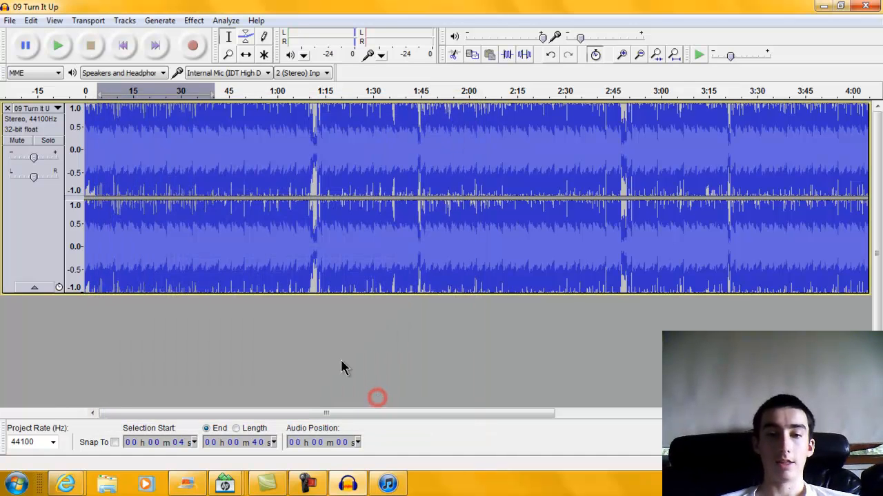
Undo Change Speed to restore the 4:03 length and clear the track selection.
left_click(31, 20)
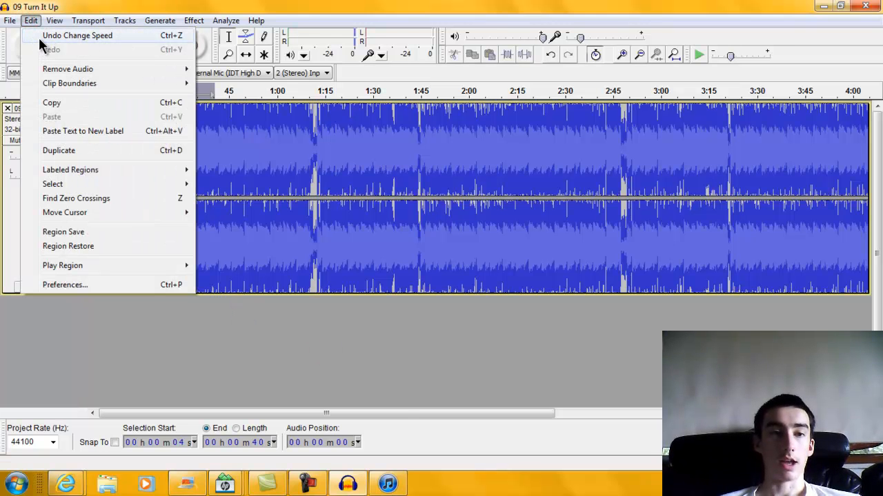
left_click(39, 39)
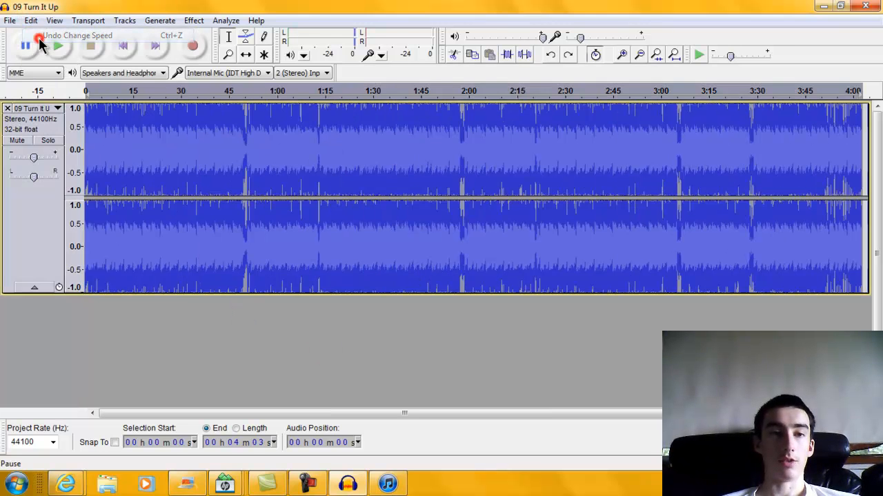
left_click(195, 225)
left_click(198, 370)
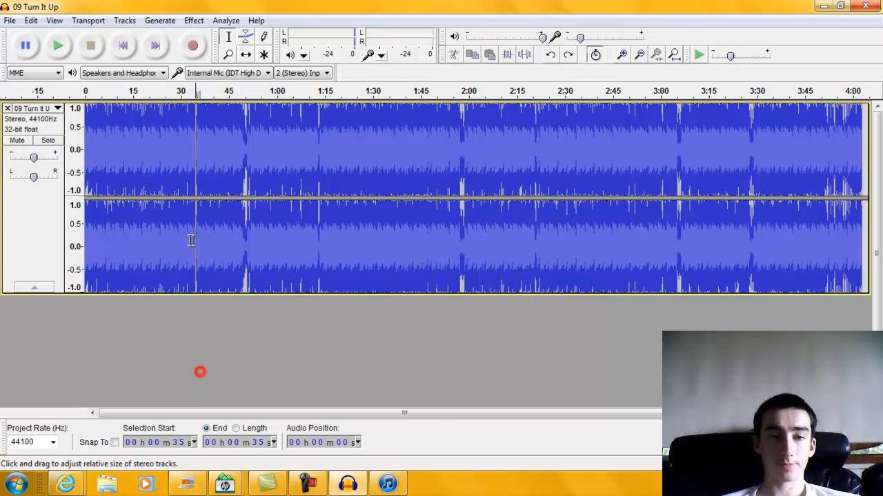
left_click(196, 21)
Apply Change Speed at -35 percent, stretching the song from 4:03 to 6:14.
left_click(254, 102)
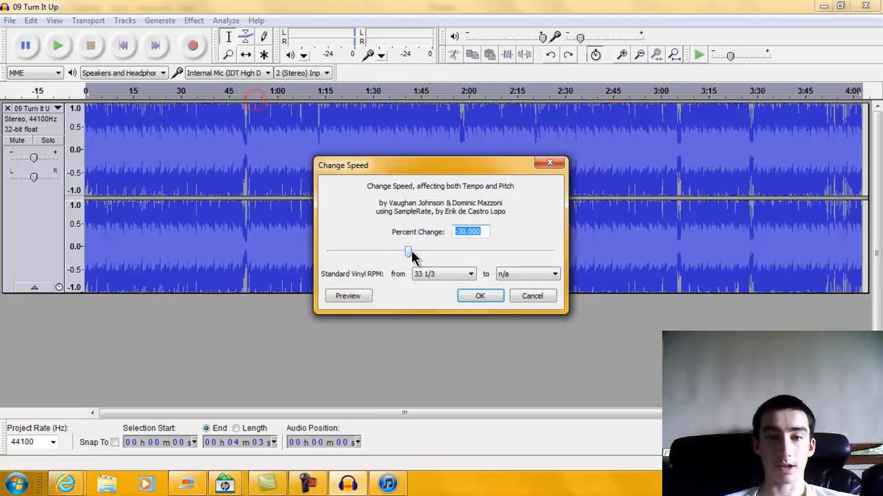
left_click(462, 232)
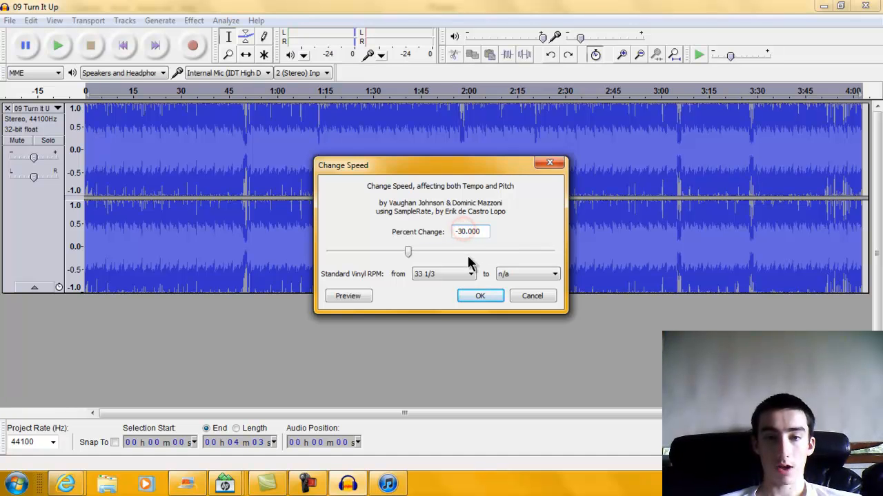
key("BackSpace")
type("5")
left_click(480, 296)
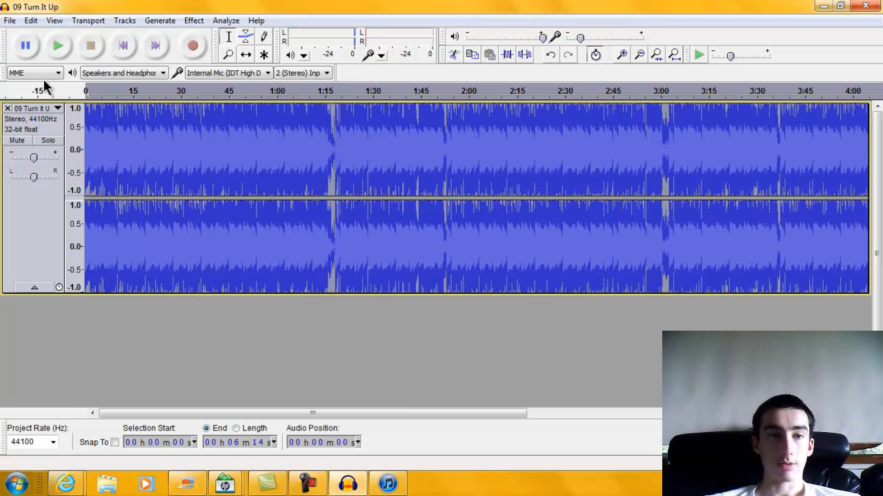
Preview the slowed song, then select the audio from 0:17 to 0:58.
left_click(58, 48)
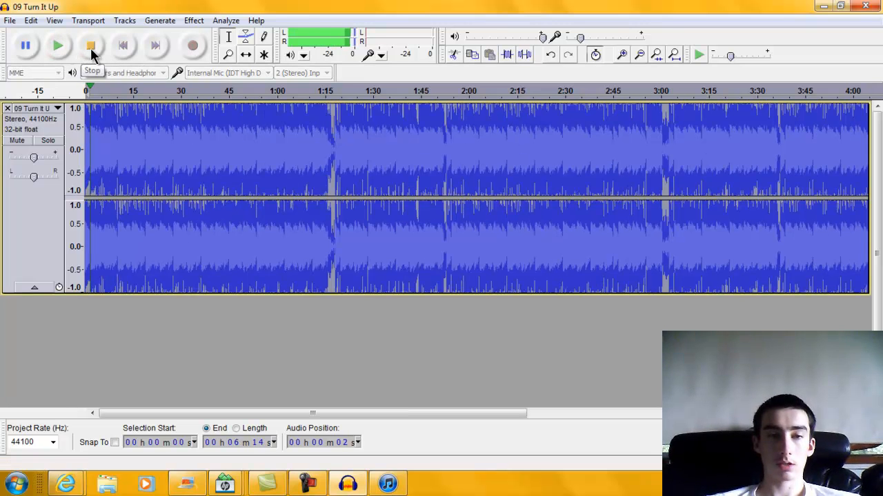
left_click(90, 46)
left_click_drag(141, 166, 271, 166)
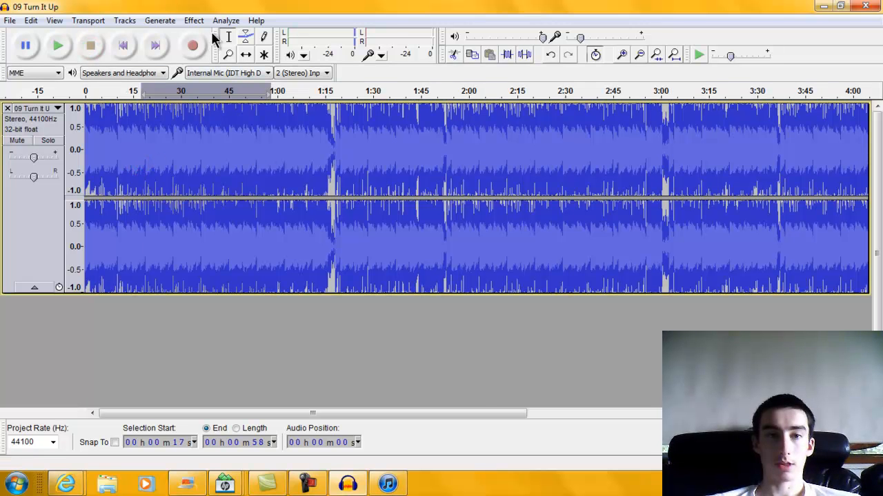
Plot the 0:17–0:58 spectrum, noting the 35 Hz peak at -6.6 dB, then shrink the track height.
left_click(222, 21)
left_click(230, 49)
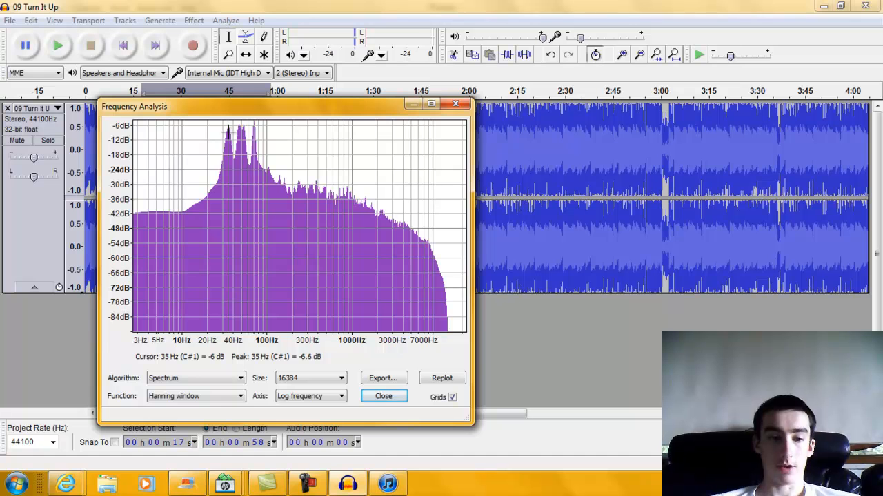
left_click(392, 393)
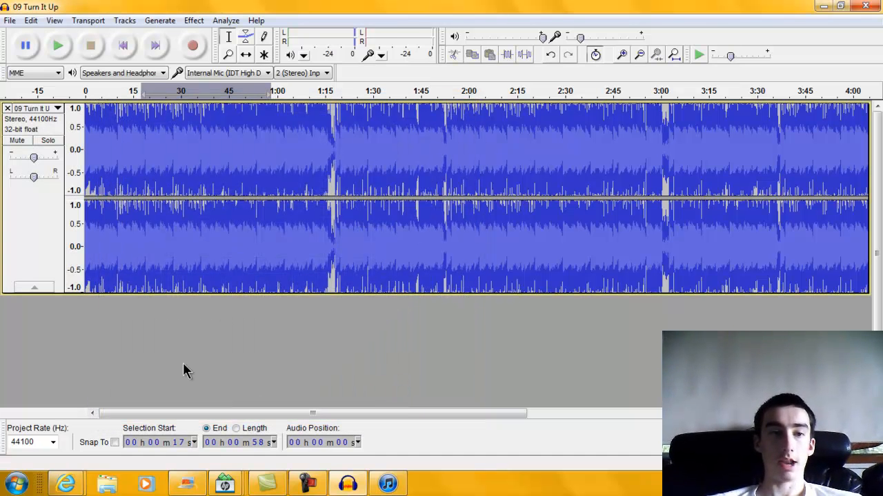
left_click_drag(387, 293, 388, 239)
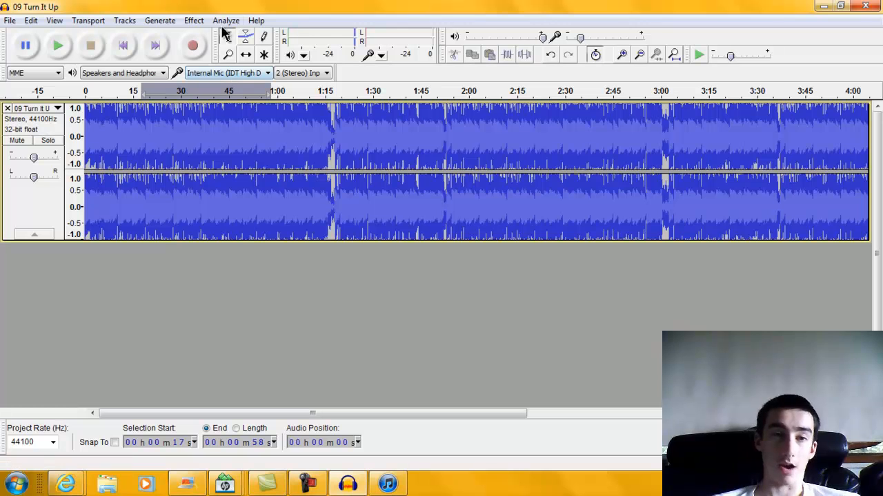
In Bass Boost, change the frequency from 200 to 35 Hz and the boost from 12 to 3 dB.
left_click(194, 20)
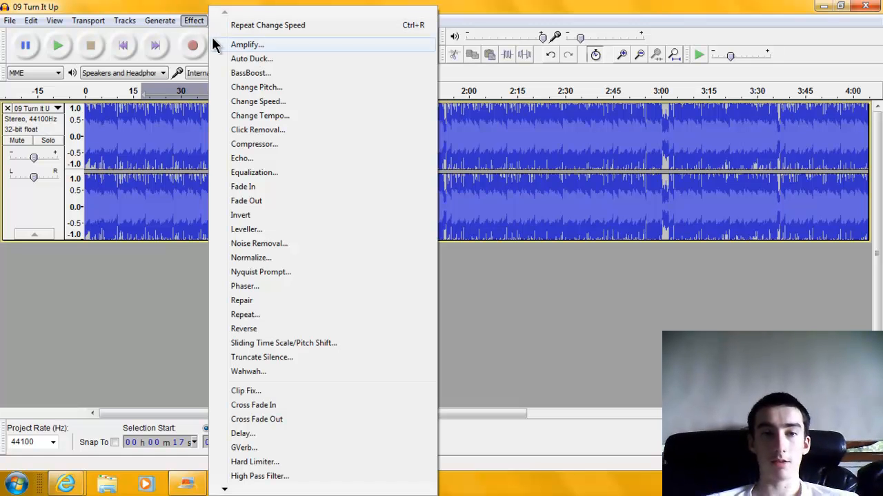
left_click(248, 73)
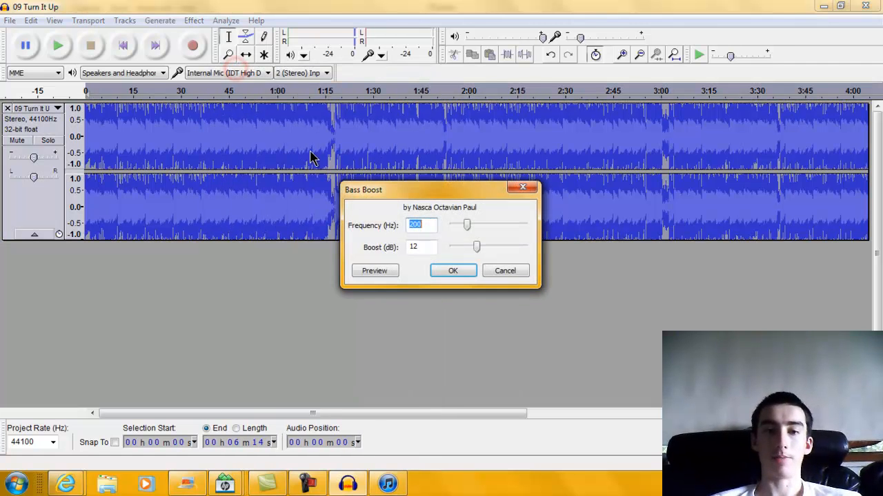
left_click(429, 227)
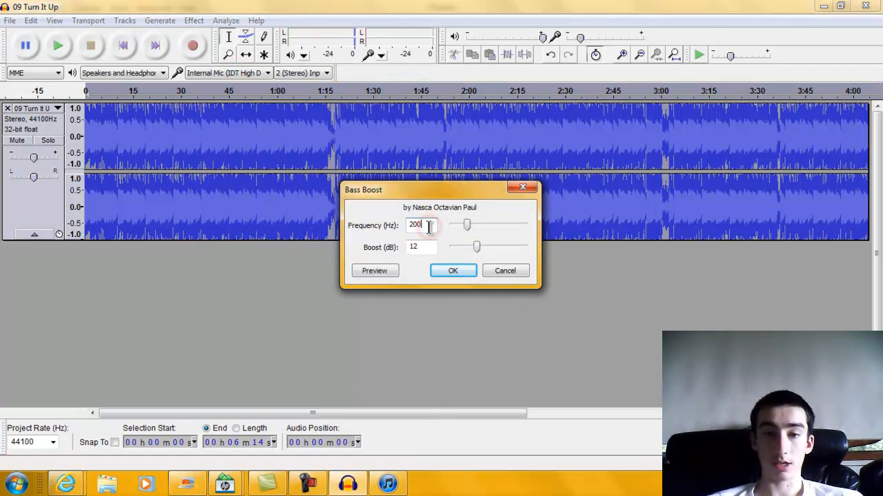
key("BackSpace")
key("BackSpace")
key("BackSpace")
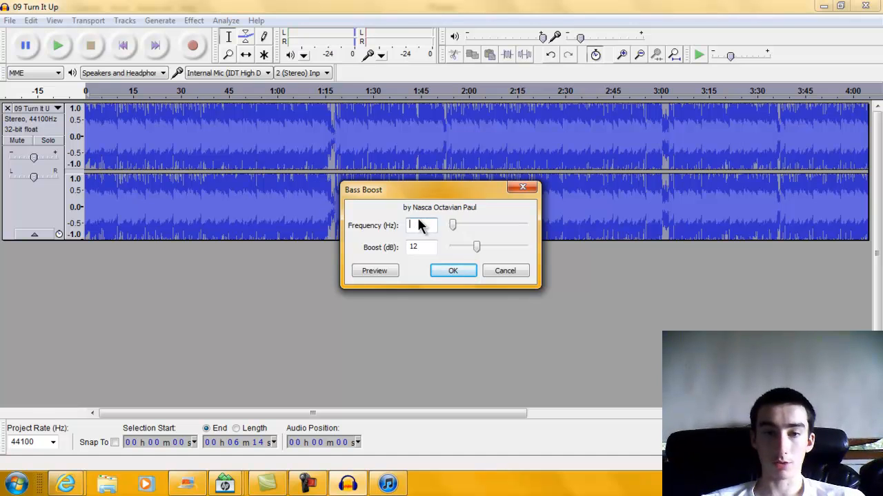
type("35")
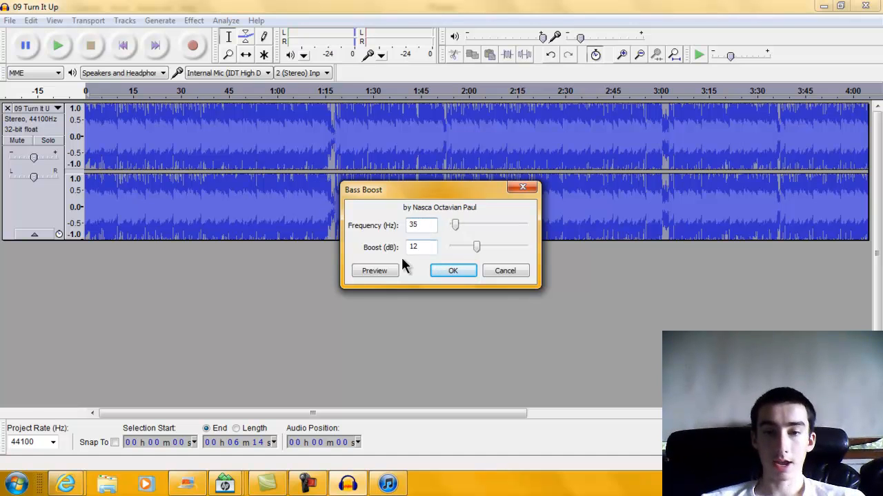
left_click(422, 246)
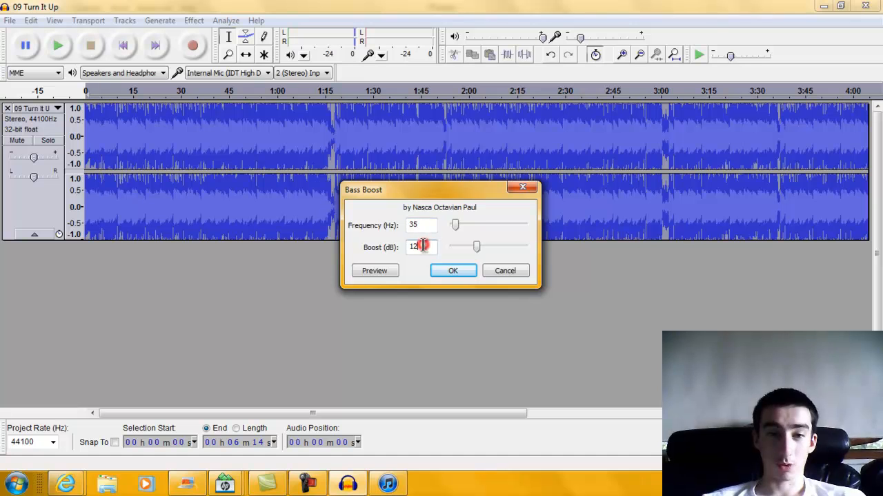
key("BackSpace")
key("BackSpace")
type("3")
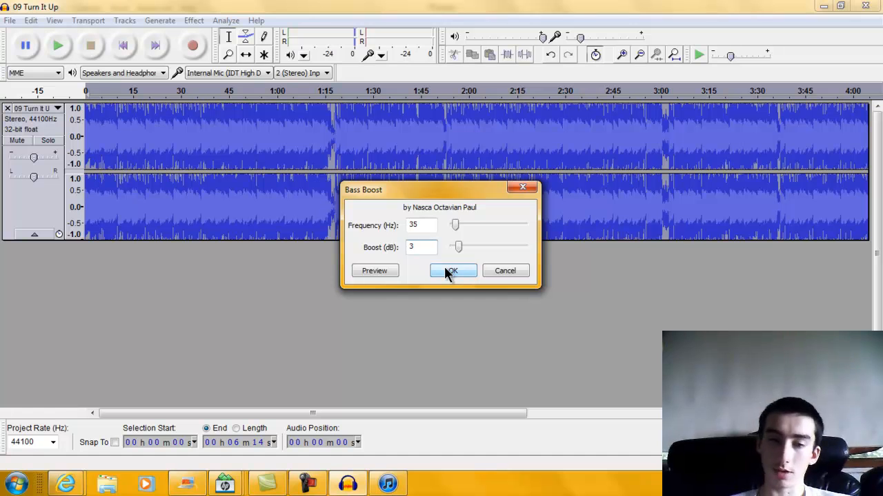
Confirm the Bass Boost so the 6:14 song is processed with 35 Hz, 3 dB gain.
left_click(445, 270)
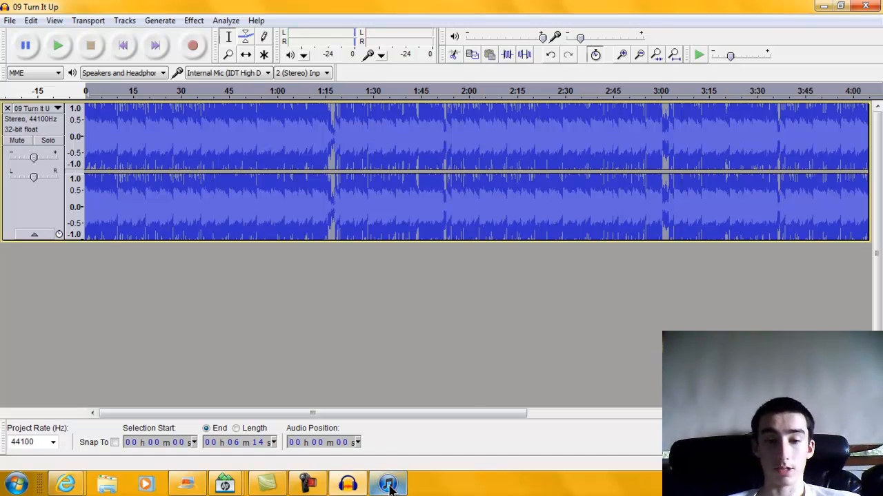
left_click(286, 276)
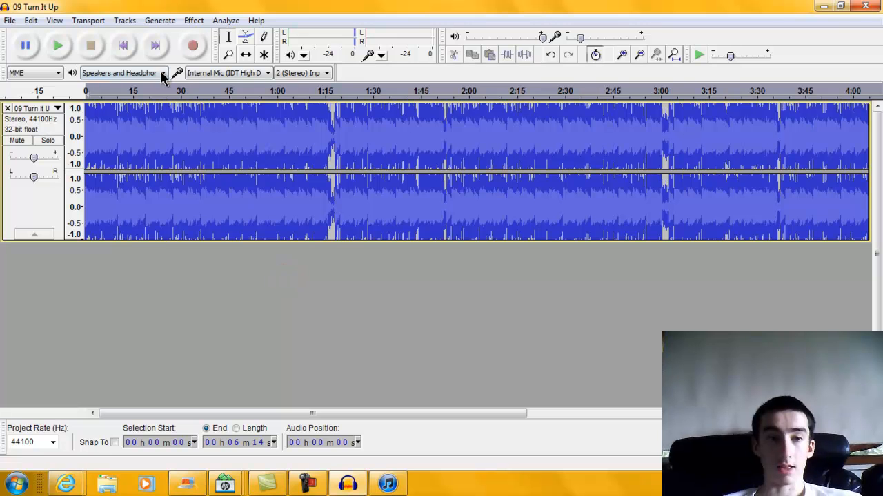
left_click(59, 44)
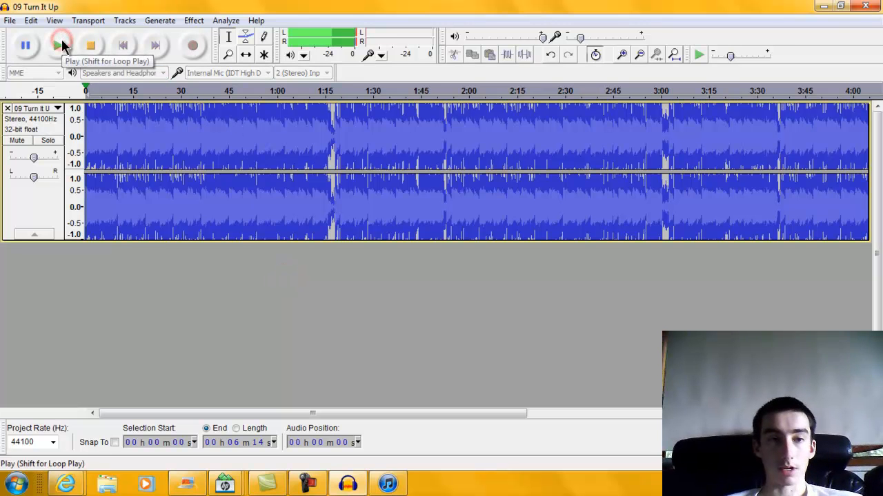
left_click(88, 44)
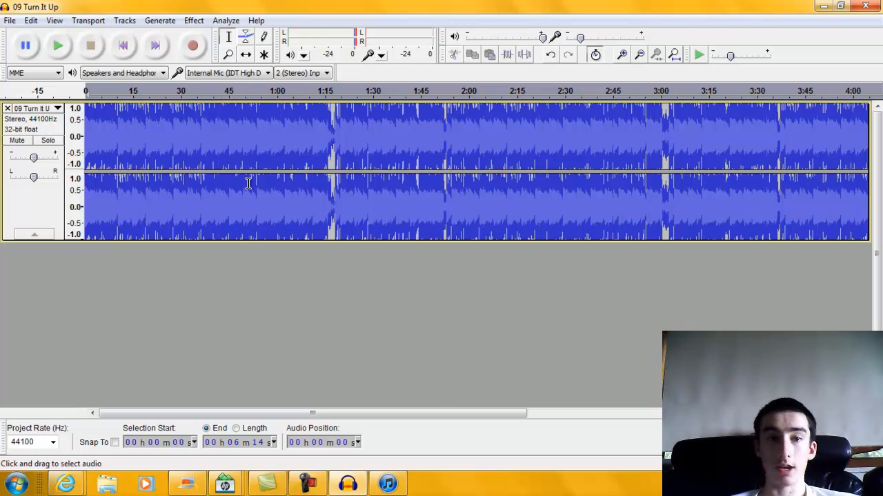
left_click(202, 20)
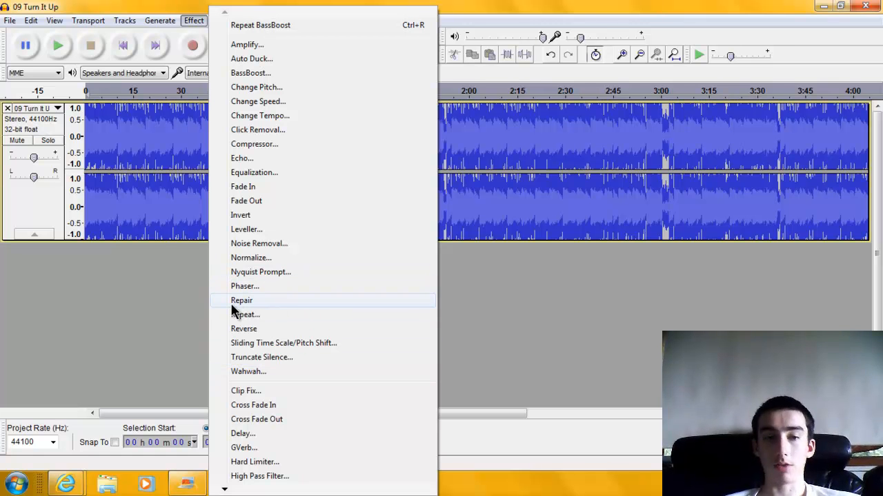
left_click(185, 270)
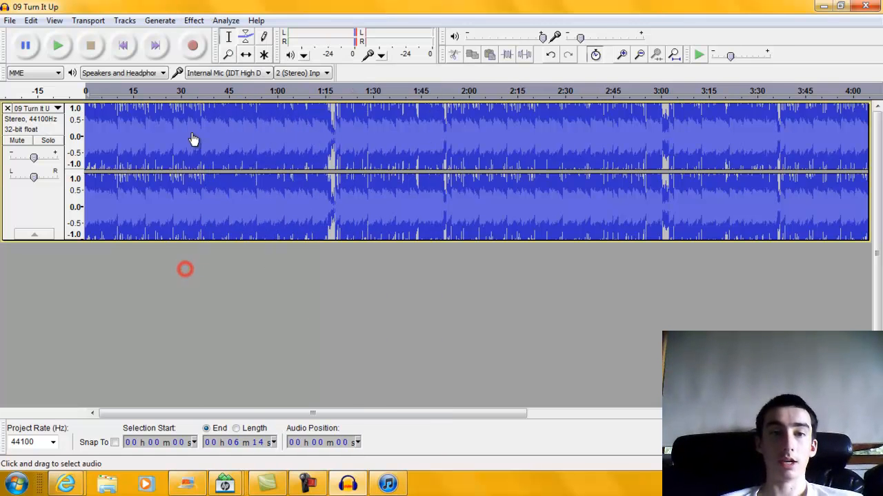
left_click(226, 20)
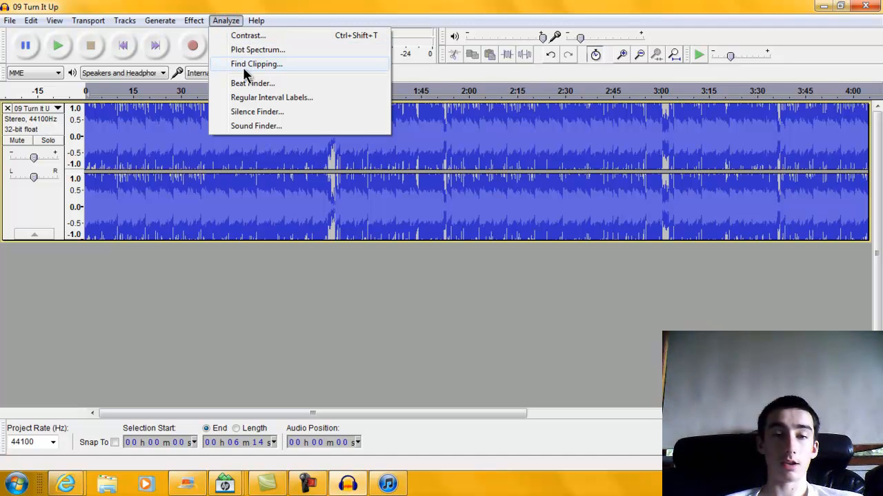
left_click(232, 356)
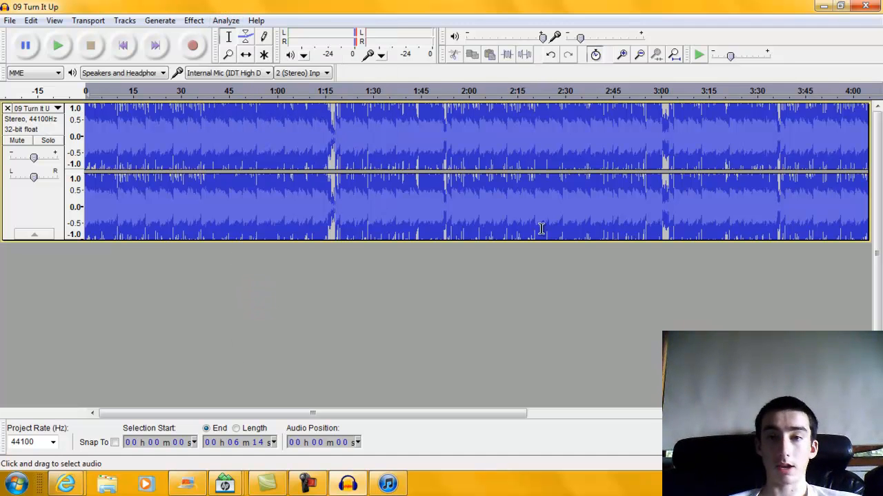
Zoom in close on the waveform around 3:06–3:18 to see individual waves near 3:08.74.
left_click(622, 54)
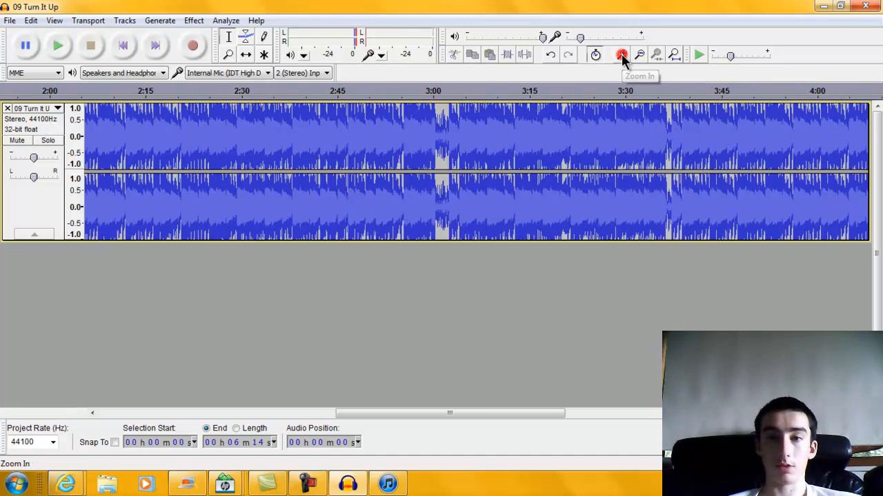
left_click(621, 54)
left_click(622, 54)
left_click(621, 54)
left_click(621, 54)
left_click(621, 54)
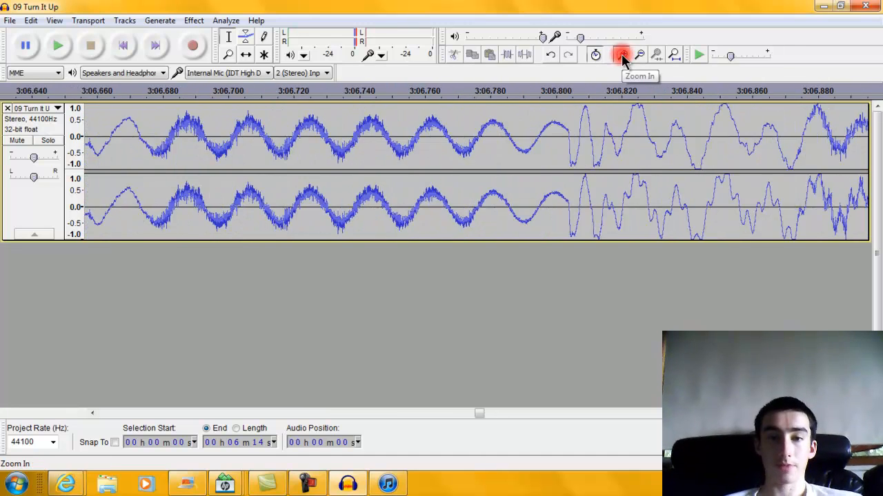
left_click(622, 53)
mouse_move(478, 417)
left_mouse_down()
mouse_move(491, 416)
mouse_move(482, 415)
left_mouse_up()
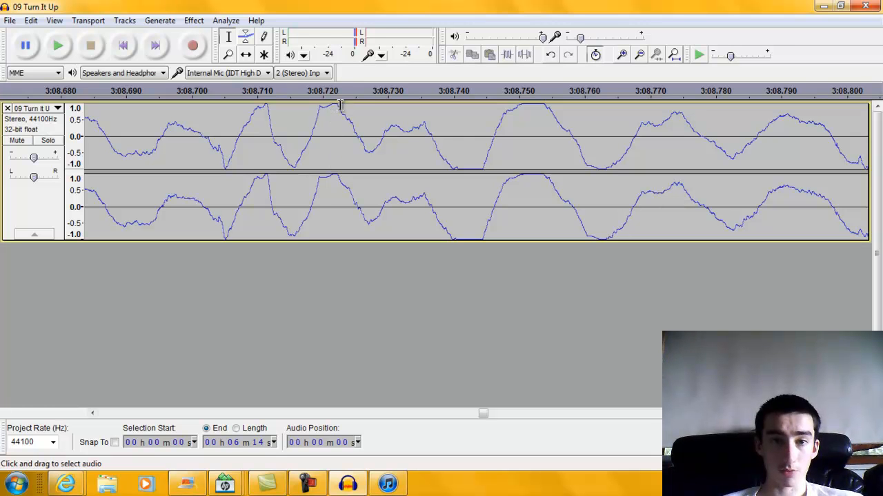
left_click(620, 56)
left_click(620, 56)
left_click(620, 57)
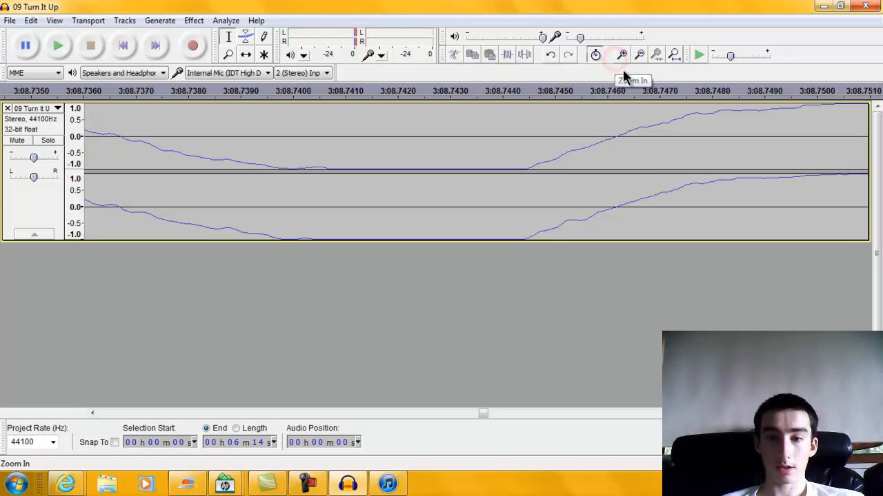
left_click_drag(481, 407, 501, 410)
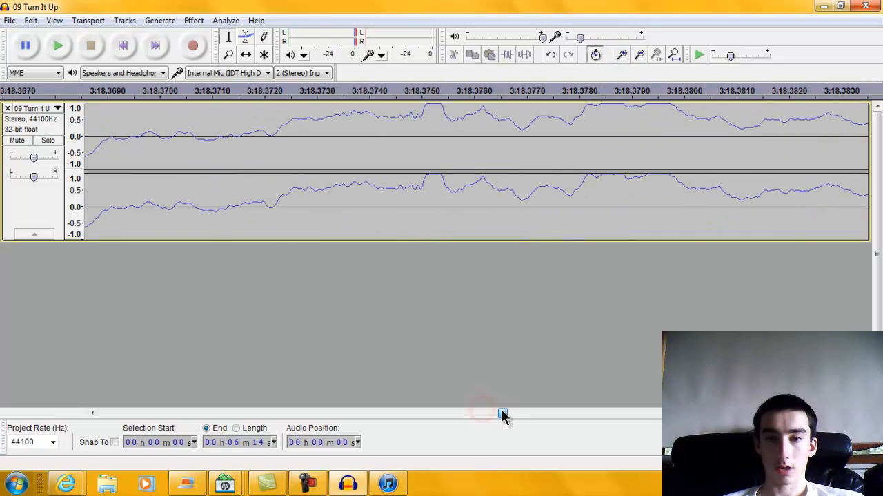
Zoom back out to show 1:00–5:15 and select the audio from 2:24 to 2:32.
left_click(639, 56)
left_click(639, 56)
left_click(639, 55)
left_click(640, 56)
left_click(639, 56)
left_click(639, 56)
left_click(640, 56)
left_click(639, 56)
left_click(639, 56)
left_click(639, 56)
left_click(640, 55)
left_click(640, 56)
left_click(640, 56)
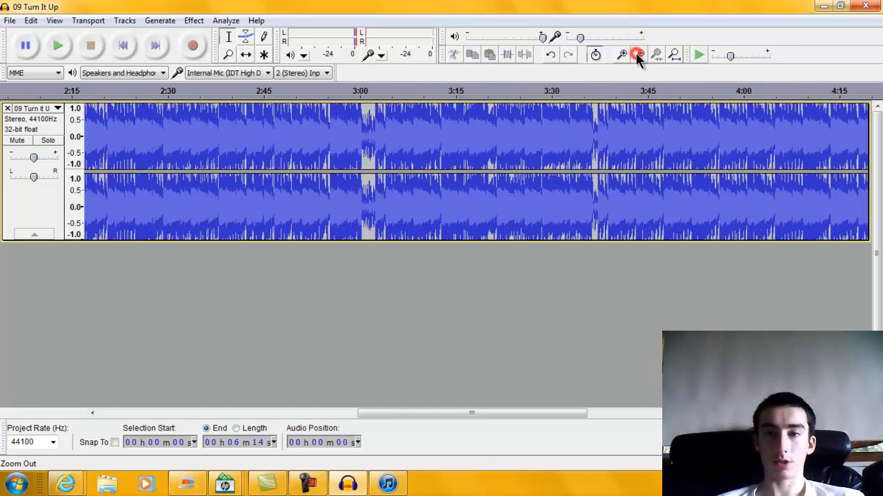
left_click(640, 56)
left_click_drag(304, 146, 328, 145)
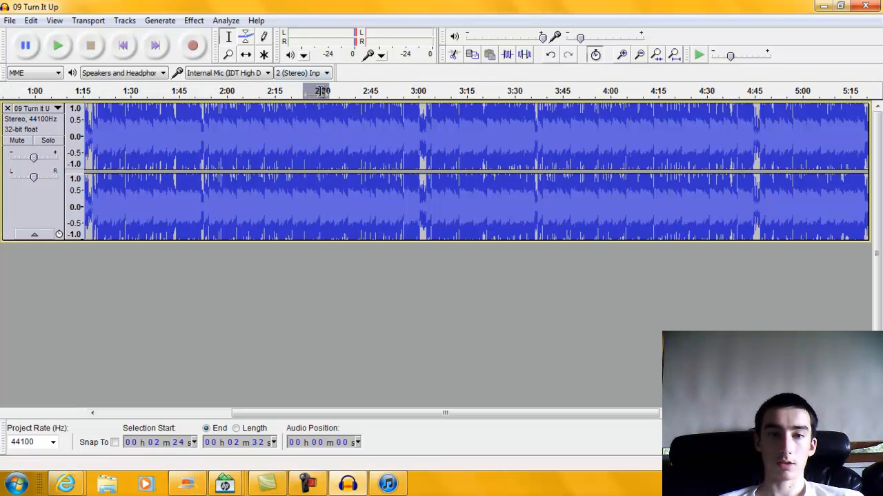
Apply a 31 dB BassBoost to 1:58–2:04, then place the playback position at 2:00.
left_click_drag(220, 124, 241, 125)
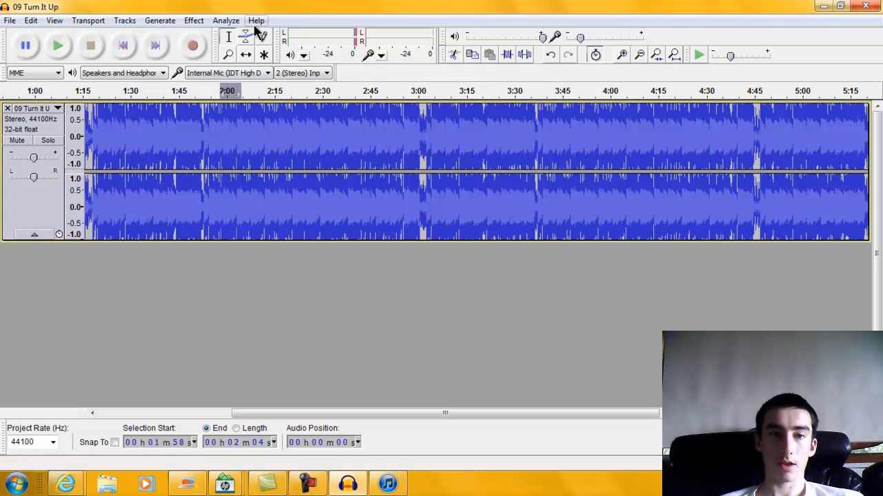
left_click(193, 20)
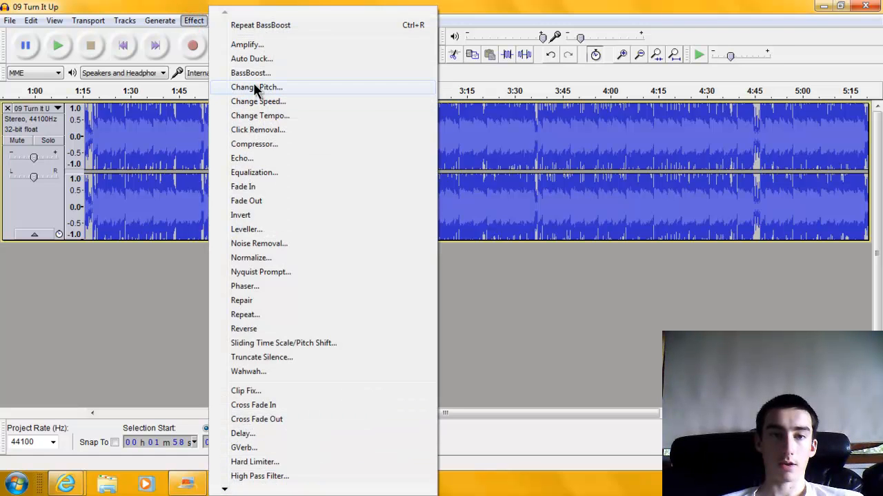
left_click(251, 74)
left_click_drag(457, 247, 515, 248)
left_click(453, 270)
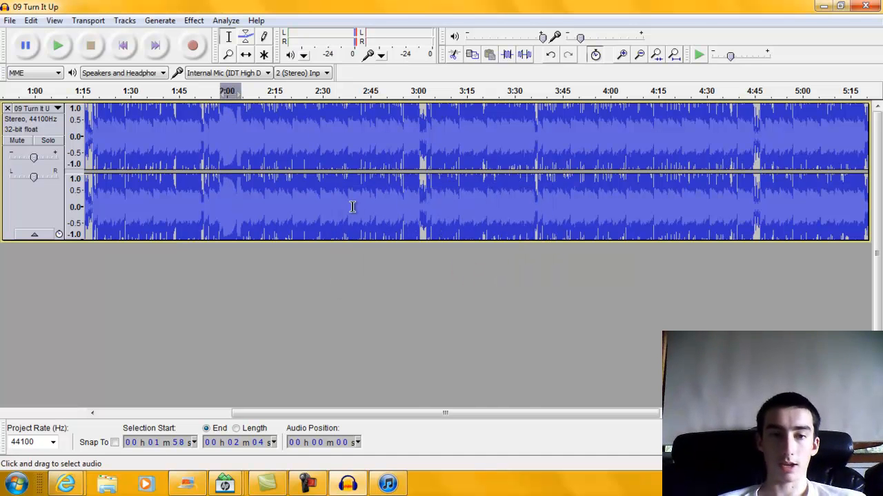
left_click(230, 105)
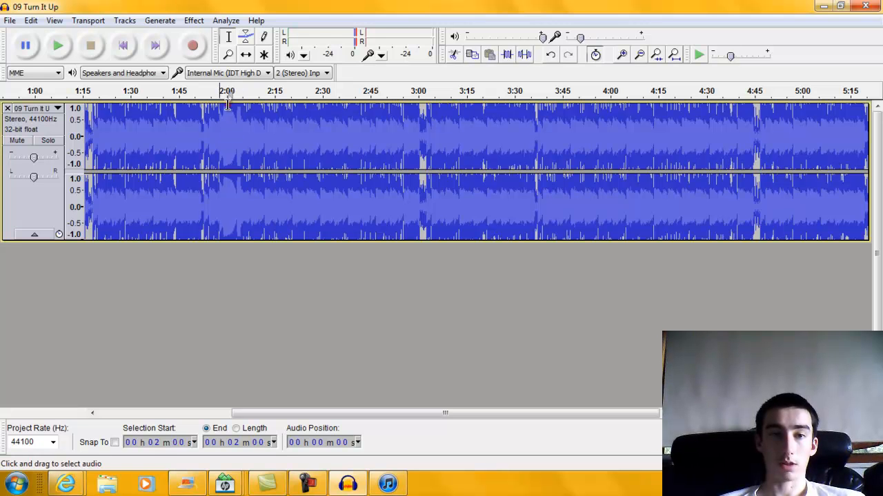
left_click(622, 55)
left_click(622, 55)
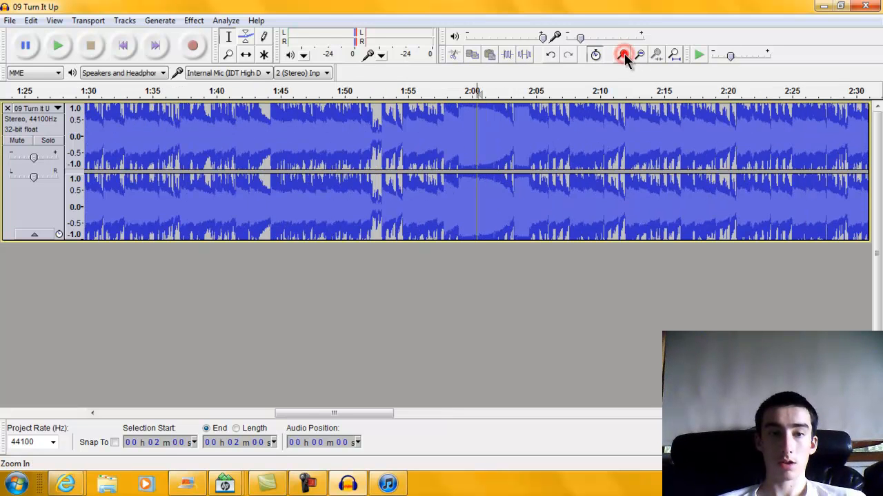
left_click(622, 55)
left_click(622, 54)
left_click(623, 54)
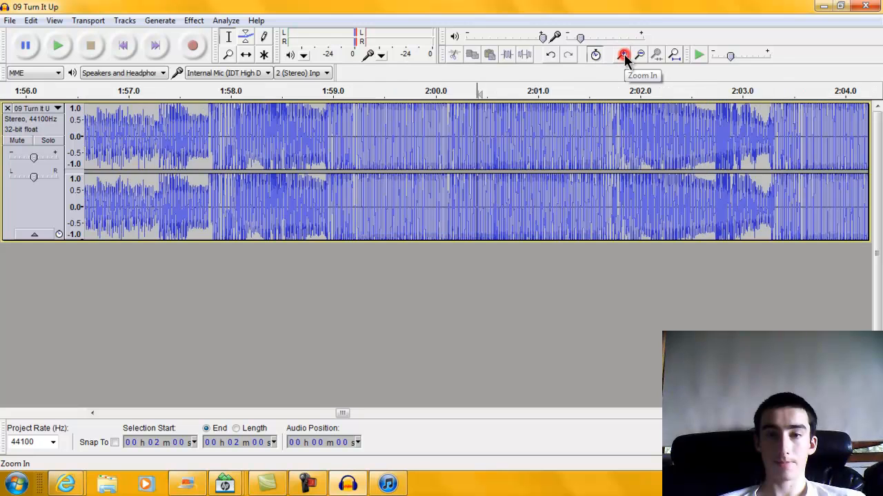
left_click(623, 55)
left_click(623, 54)
left_click(623, 54)
left_click(623, 54)
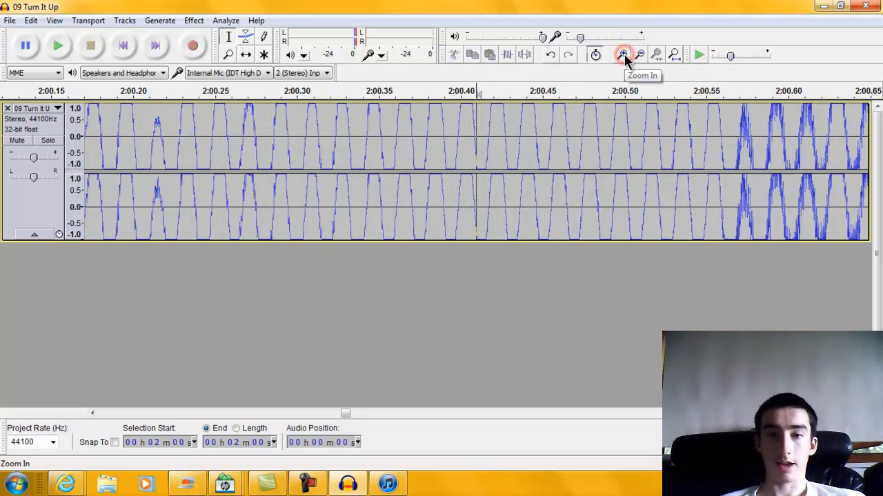
left_click(623, 55)
left_click(623, 54)
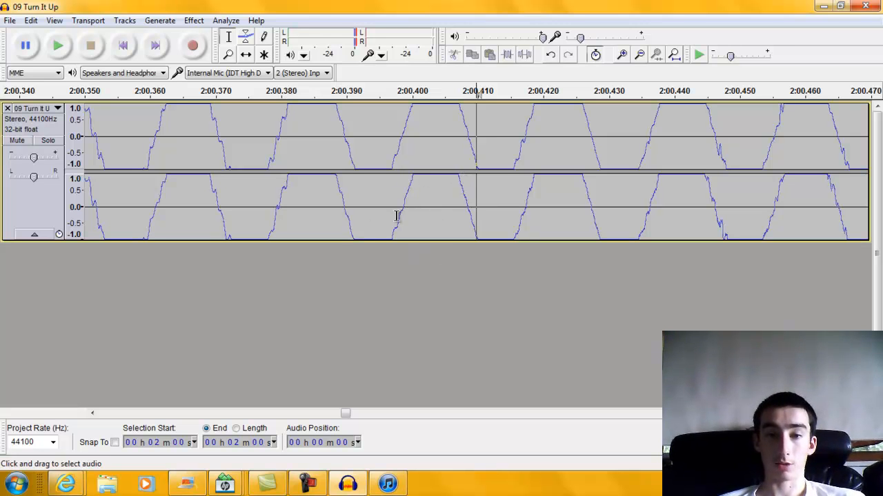
left_click(637, 58)
left_click(637, 58)
left_click(638, 58)
left_click(637, 58)
left_click(637, 58)
left_click(637, 58)
left_click(637, 58)
left_click(637, 58)
left_click(637, 58)
left_click(637, 58)
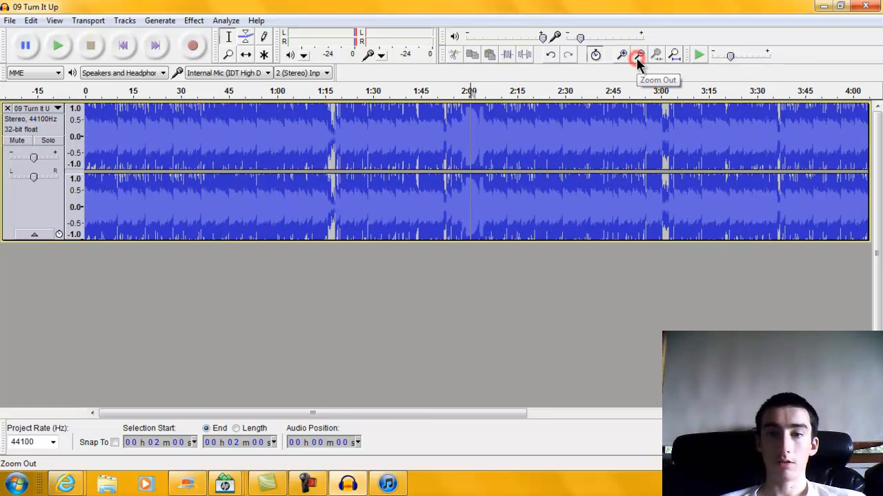
Undo the bass boost, then export a WAV named '09 Turn It Up slowed 35%', accepting the metadata.
left_click(31, 21)
left_click(34, 36)
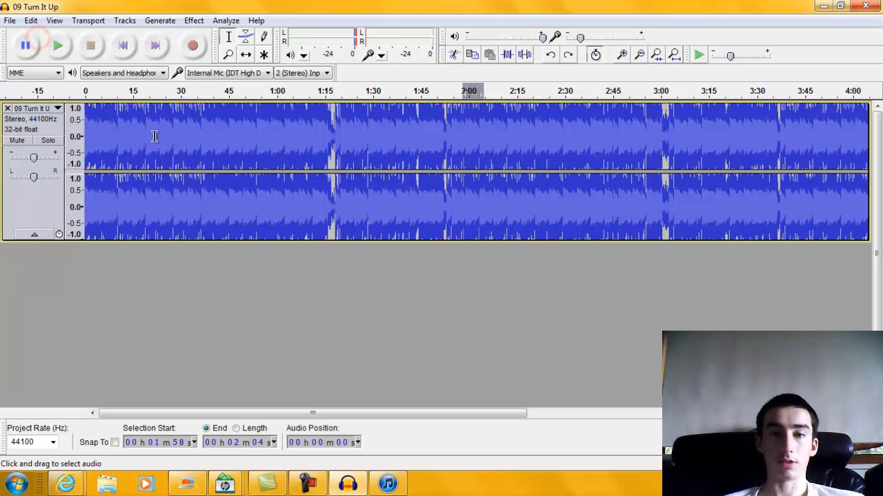
left_click(9, 21)
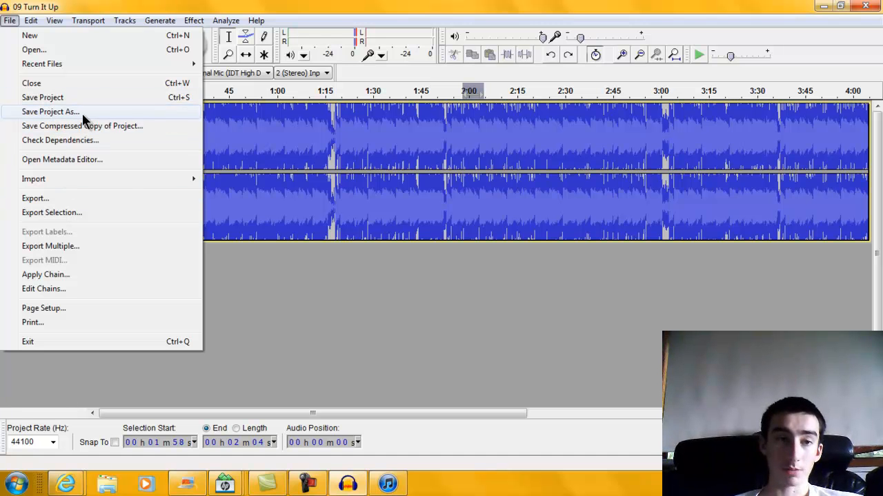
left_click(76, 207)
left_click(192, 247)
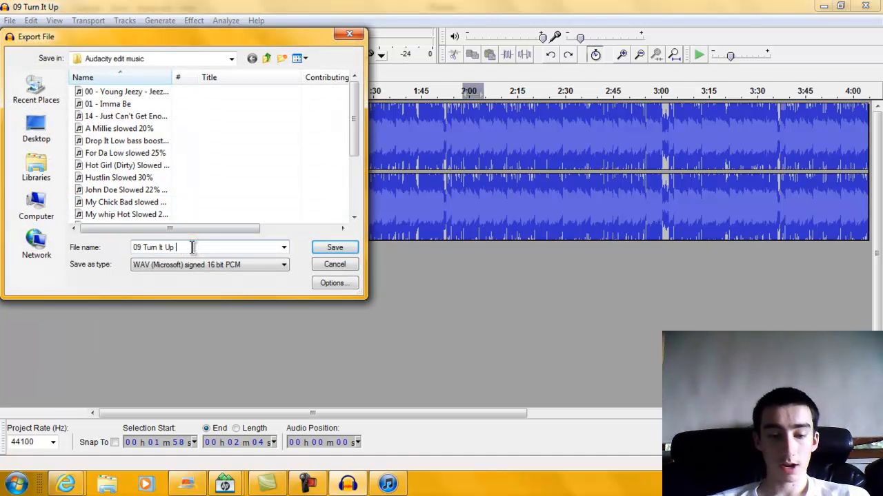
type("slowed ")
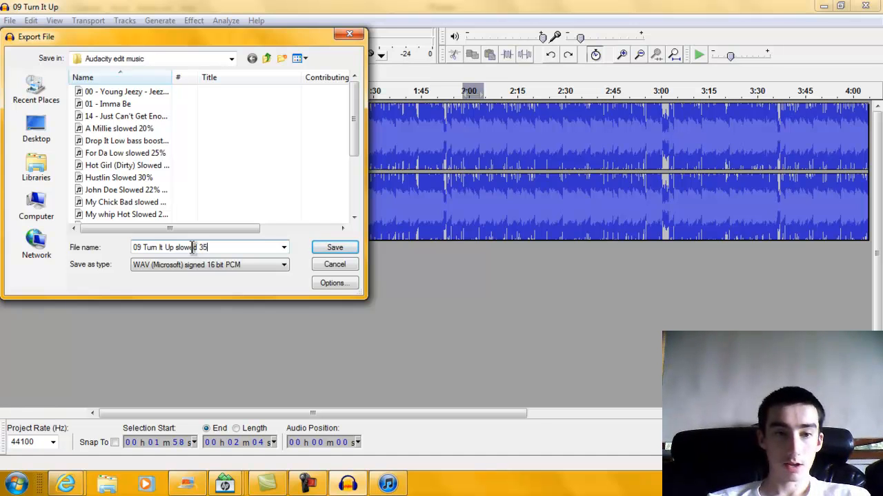
type("35%")
left_click(348, 248)
left_click(520, 320)
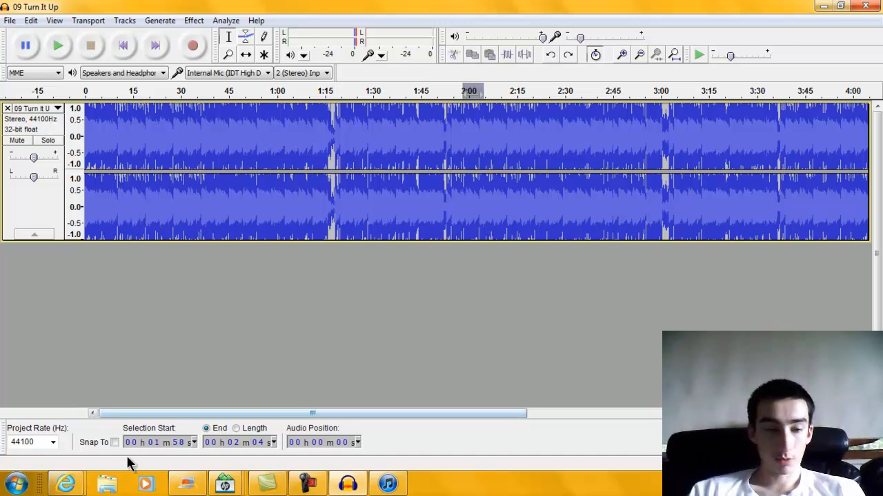
Browse Documents to the Audacity edit music folder and open '09 Turn It Up slowed 35%' in iTunes.
left_click(107, 484)
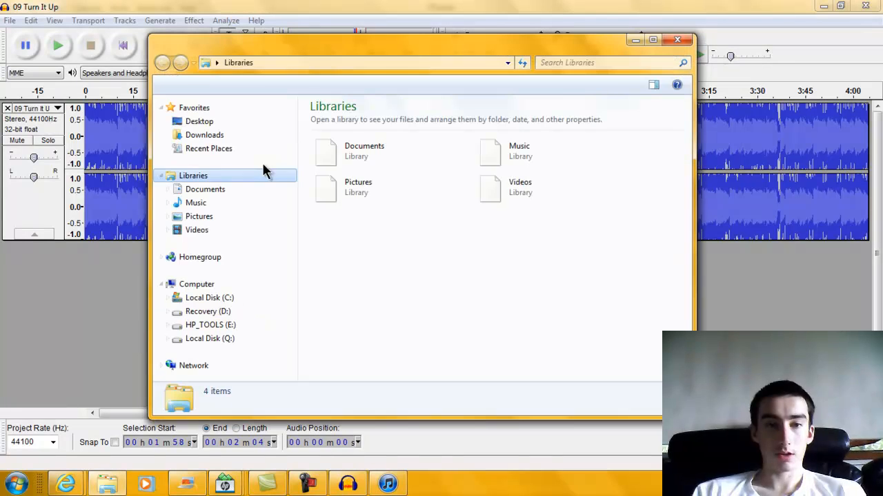
double_click(323, 150)
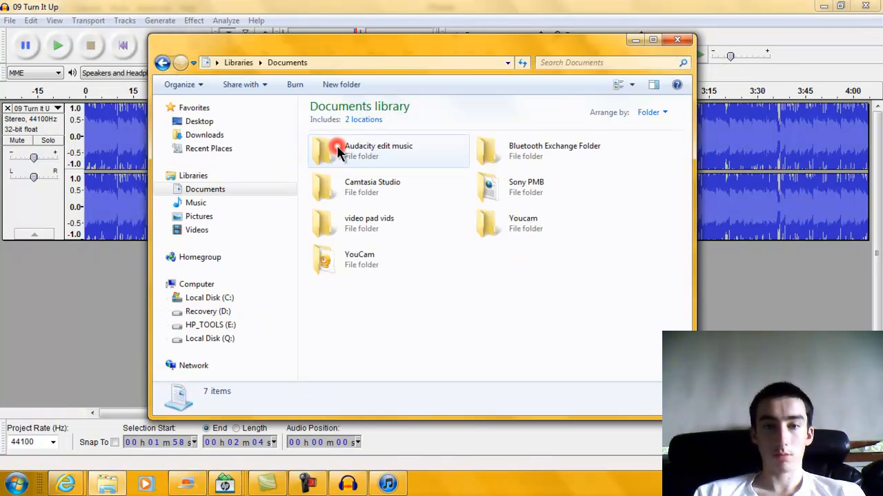
left_click(394, 158)
double_click(394, 157)
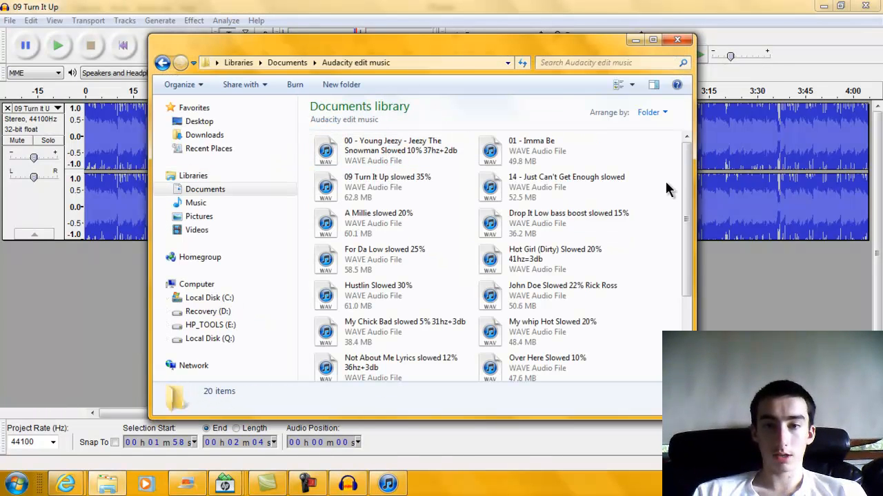
left_click_drag(683, 198, 685, 291)
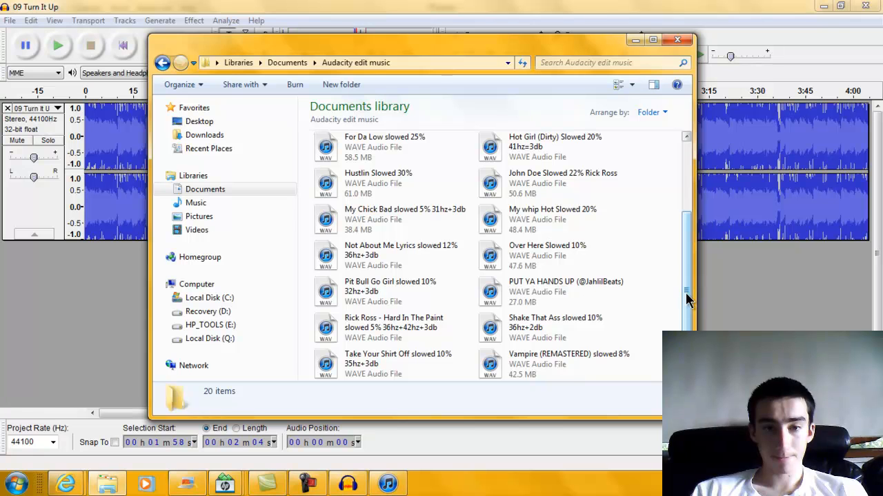
left_click_drag(685, 292, 678, 217)
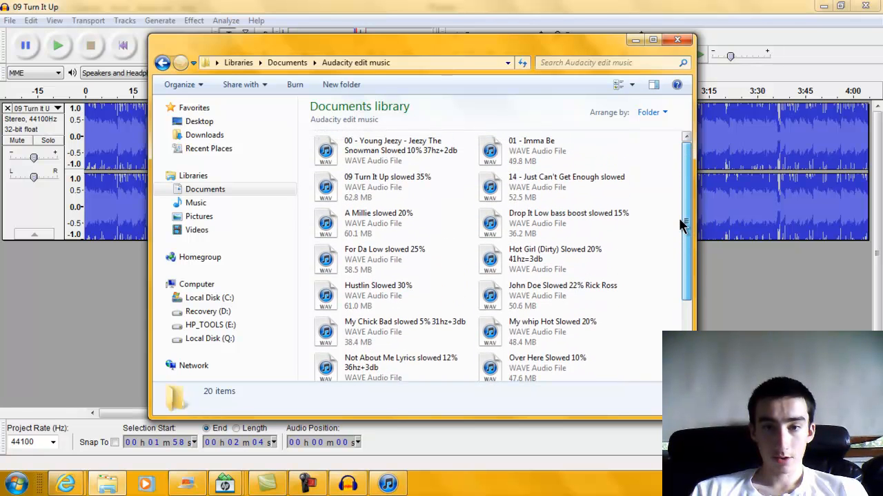
left_click(375, 183)
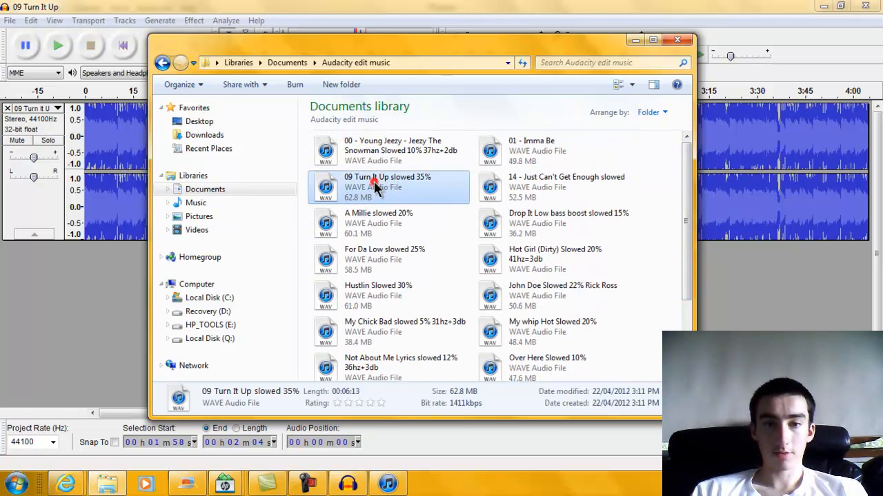
double_click(374, 184)
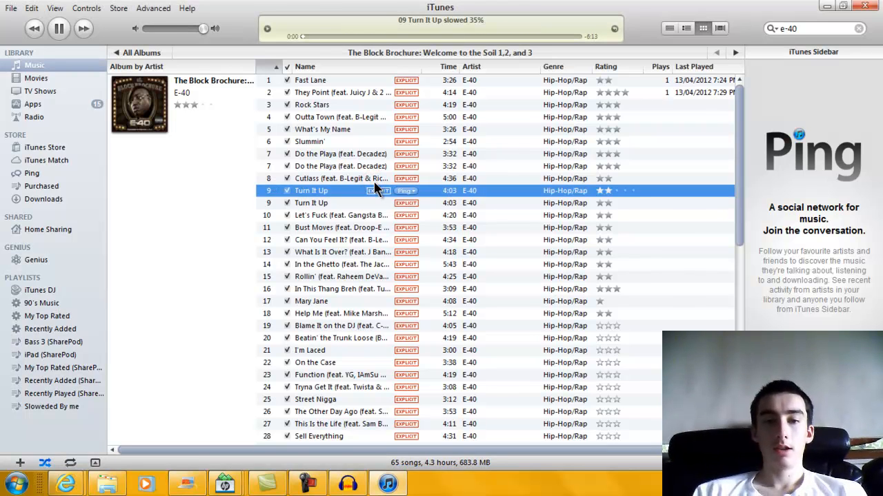
Raise the volume two steps, pause the slowed track, and minimize iTunes.
key("XF86AudioRaiseVolume")
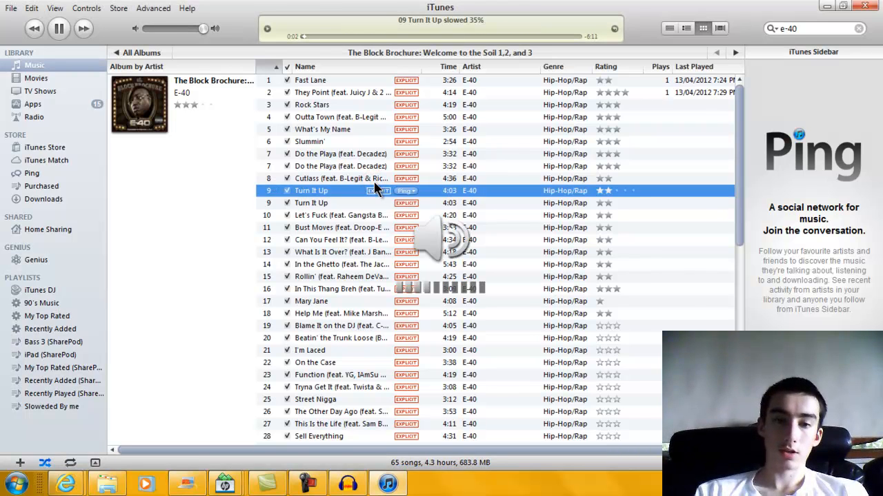
key("XF86AudioRaiseVolume")
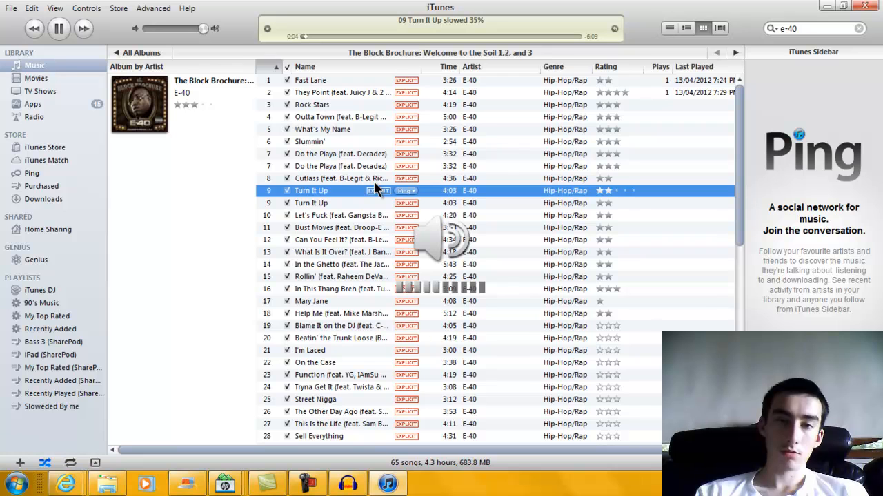
left_click(64, 28)
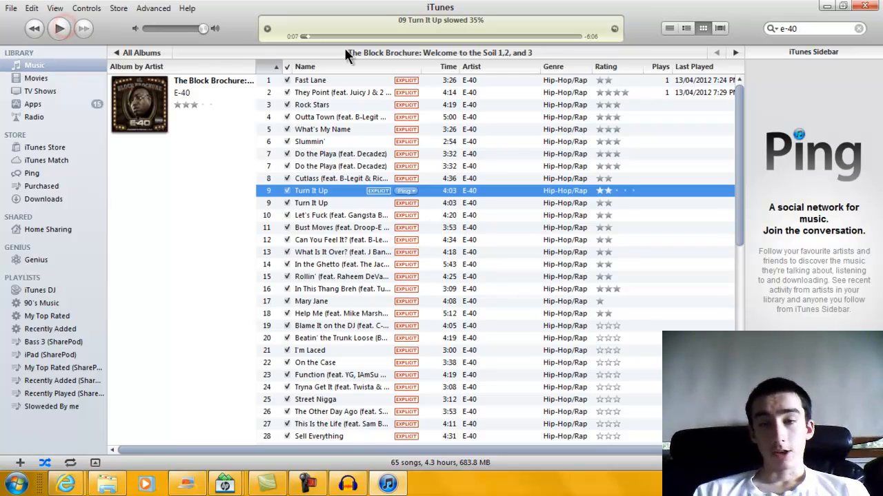
left_click(826, 6)
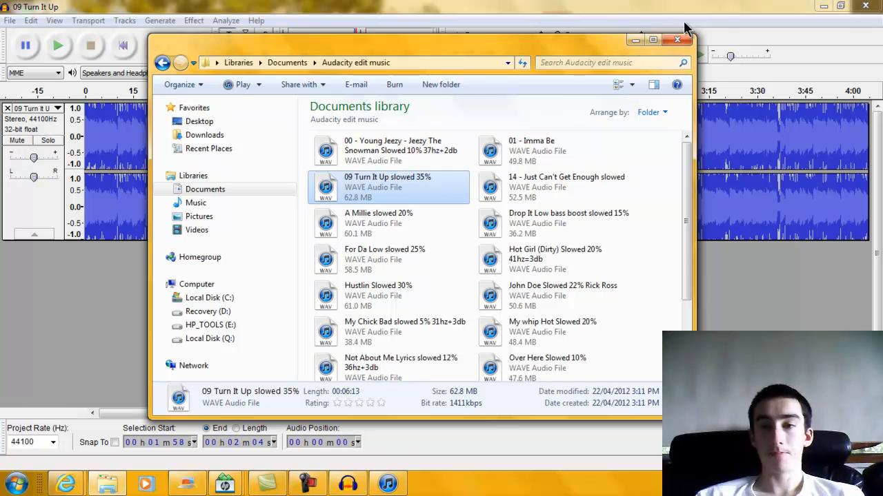
Close the Audacity edit music Explorer window.
left_click(676, 39)
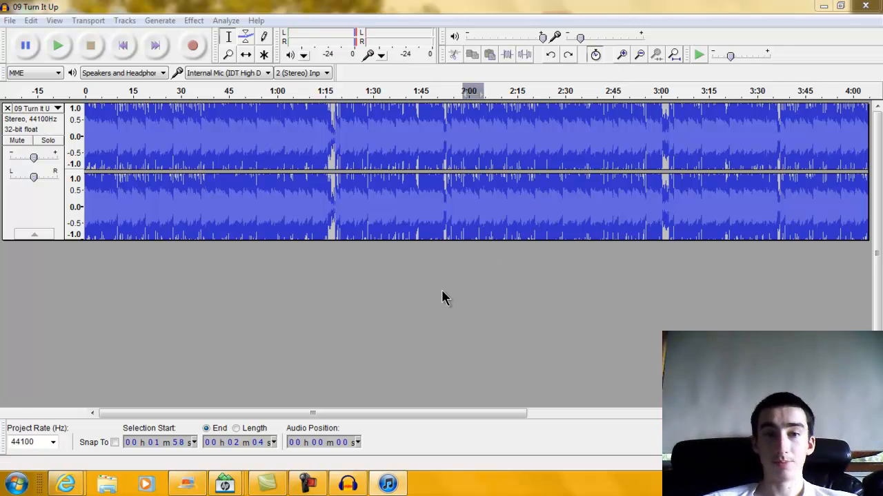
Cut the final sliver (6:11–6:14) from the track's end, then scroll back to the start.
left_click(215, 21)
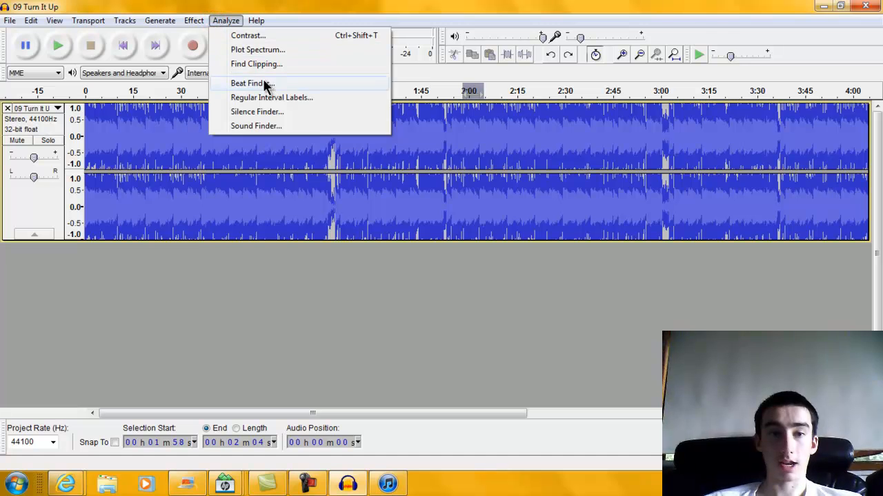
left_click(332, 321)
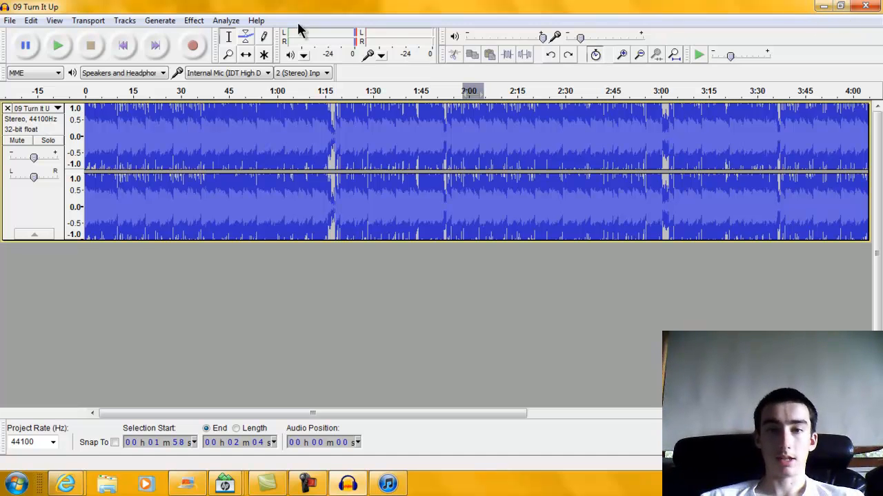
left_click_drag(499, 414, 836, 413)
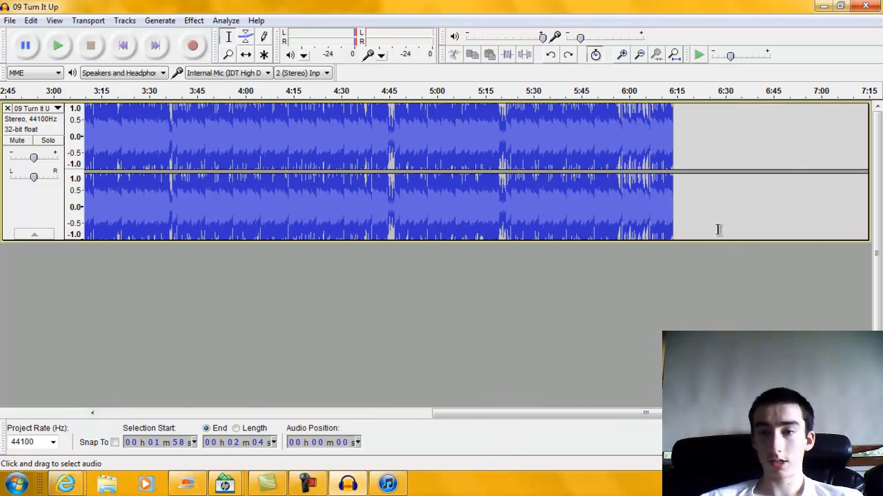
left_click_drag(674, 145, 670, 146)
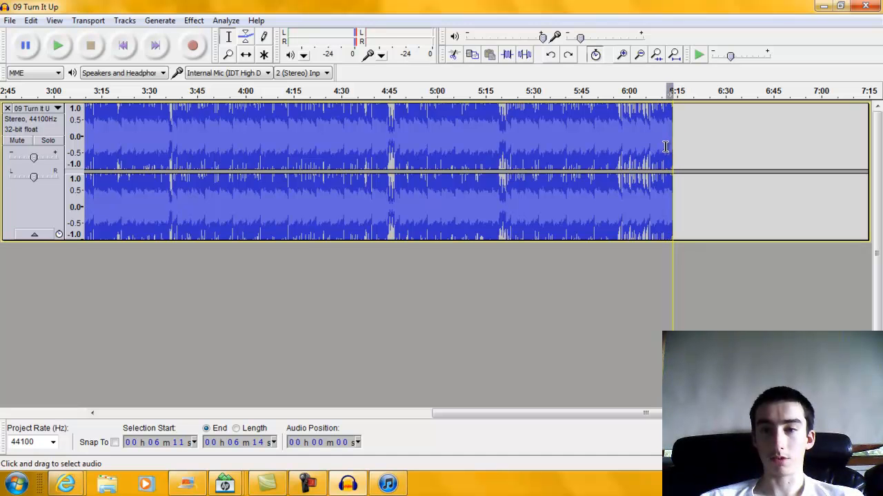
left_click(453, 53)
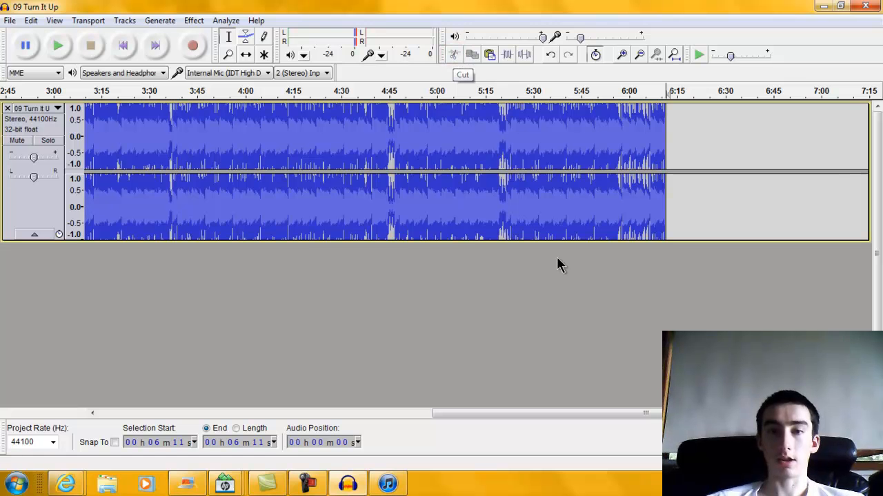
left_click_drag(644, 413, 268, 434)
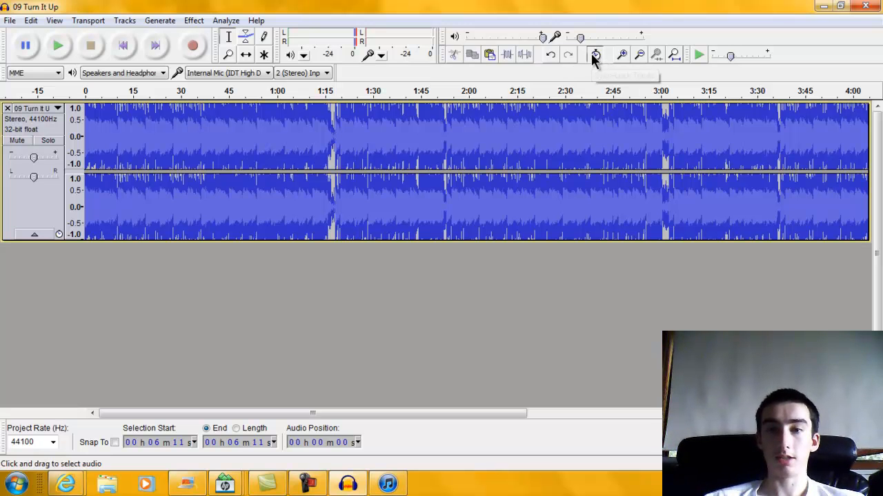
Run Change Speed with Percent Change 35.000 on the whole song, shrinking it from 6:11 to about 4:35.
left_click(192, 21)
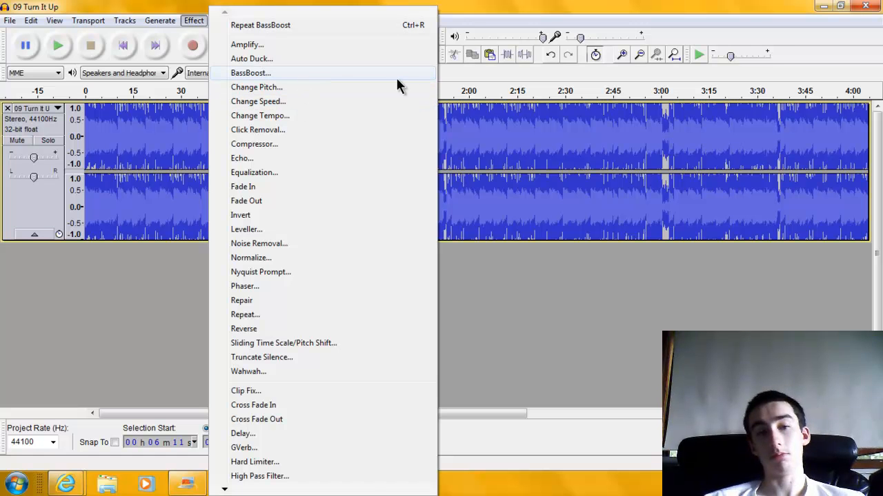
left_click(326, 104)
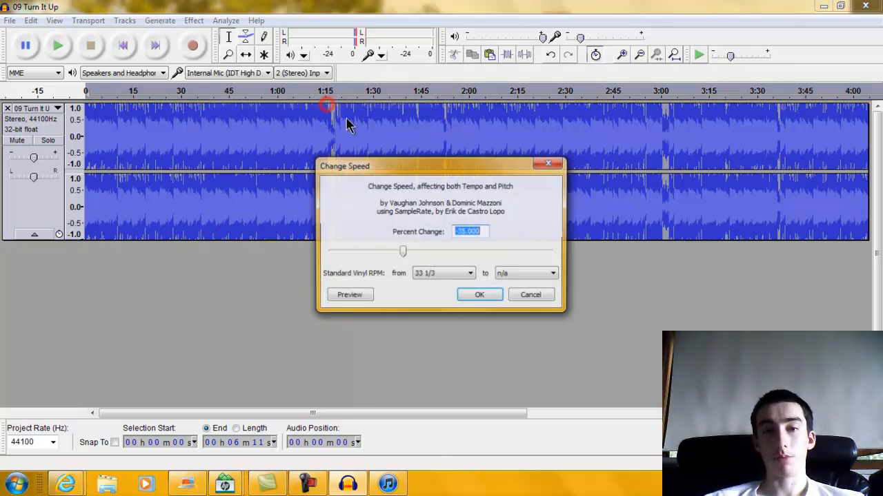
left_click(458, 232)
key("BackSpace")
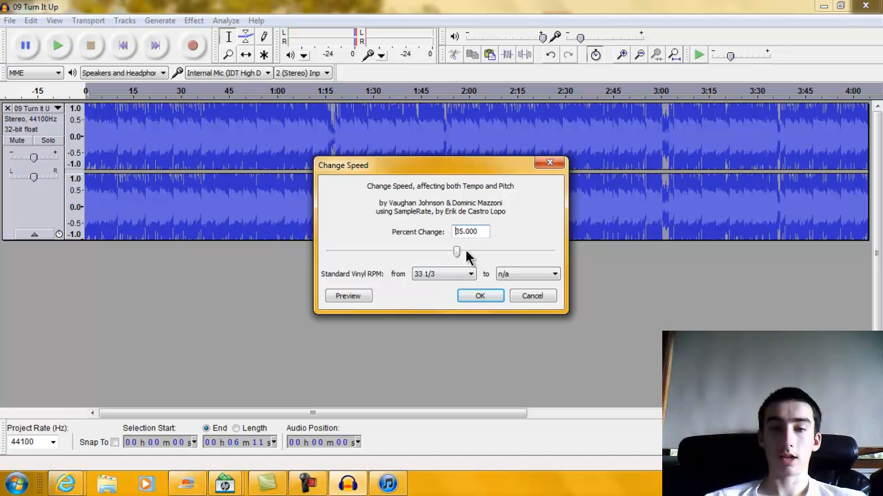
left_click(476, 296)
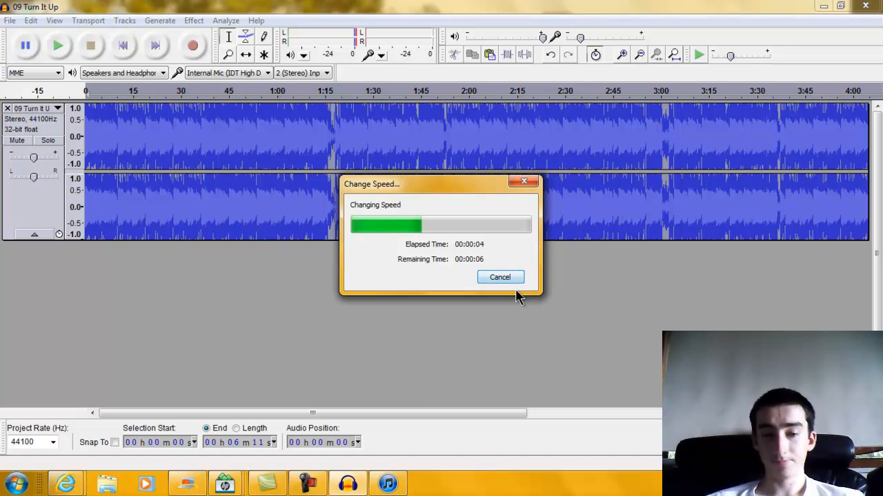
mouse_move(346, 489)
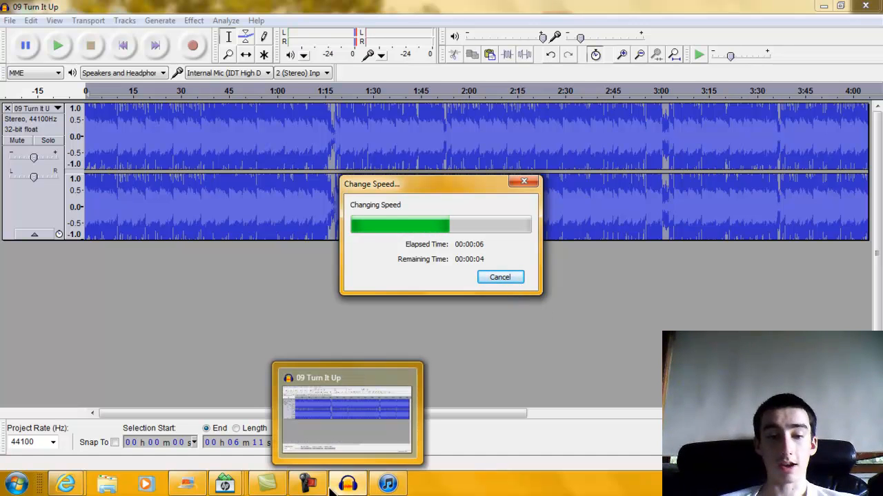
left_click(293, 445)
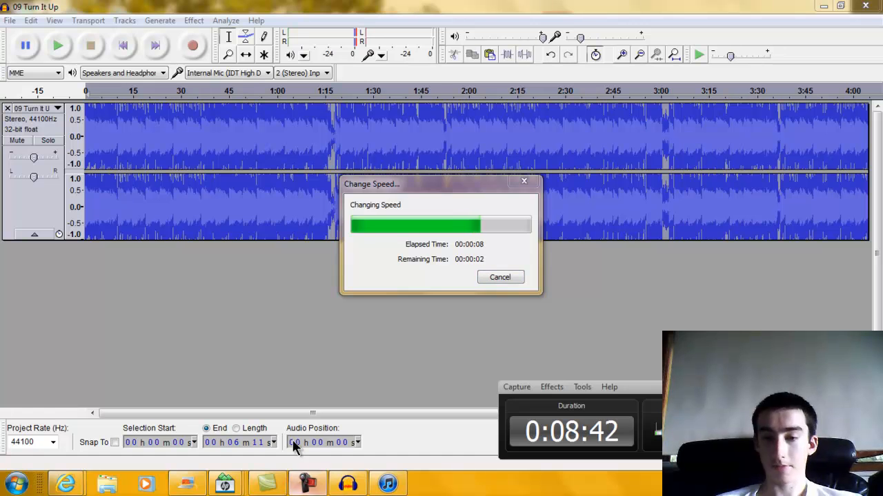
left_click(301, 382)
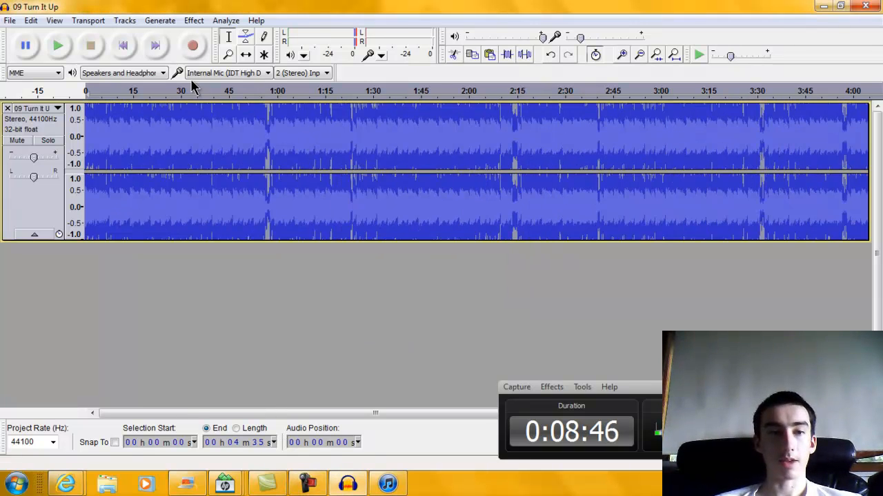
left_click(58, 46)
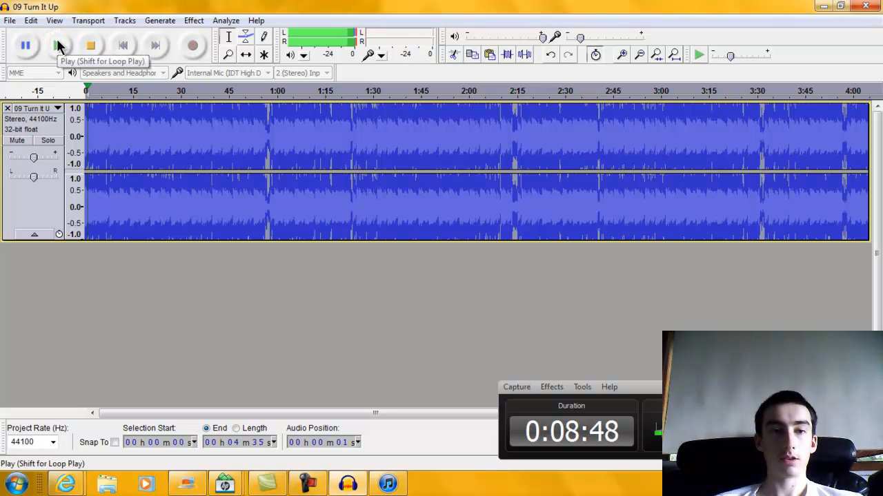
left_click(90, 45)
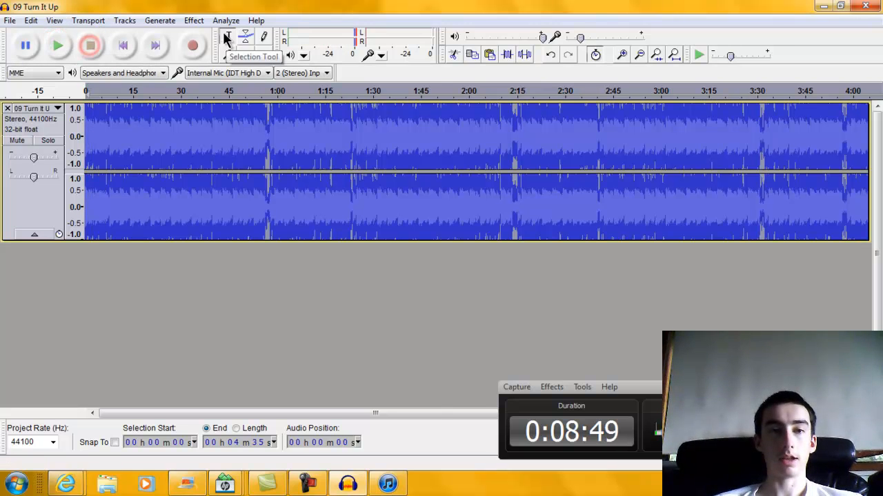
left_click(198, 21)
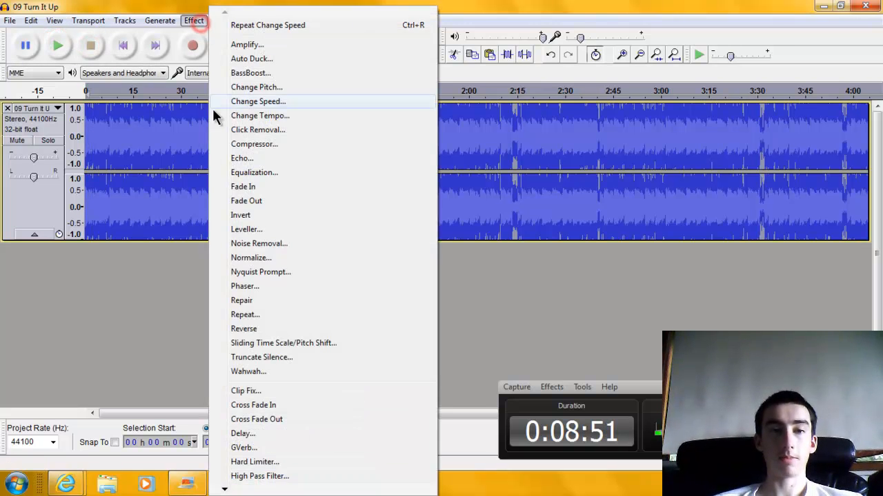
left_click(196, 280)
left_click(200, 20)
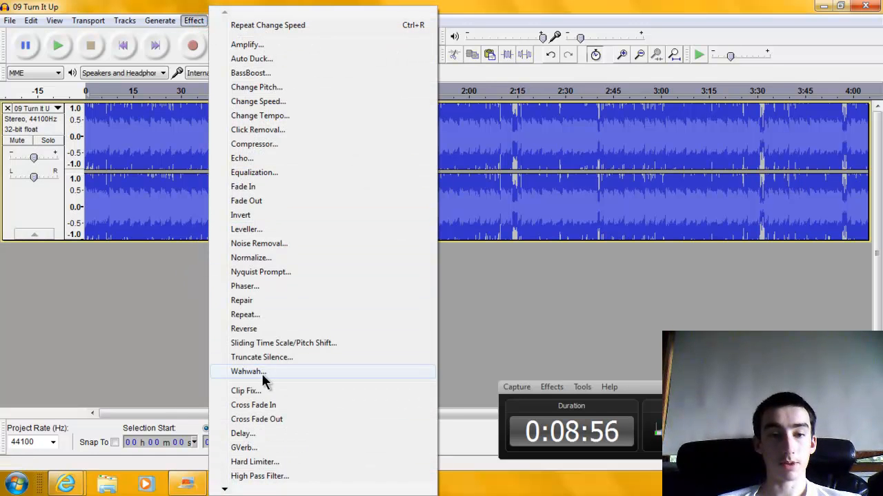
left_click(166, 302)
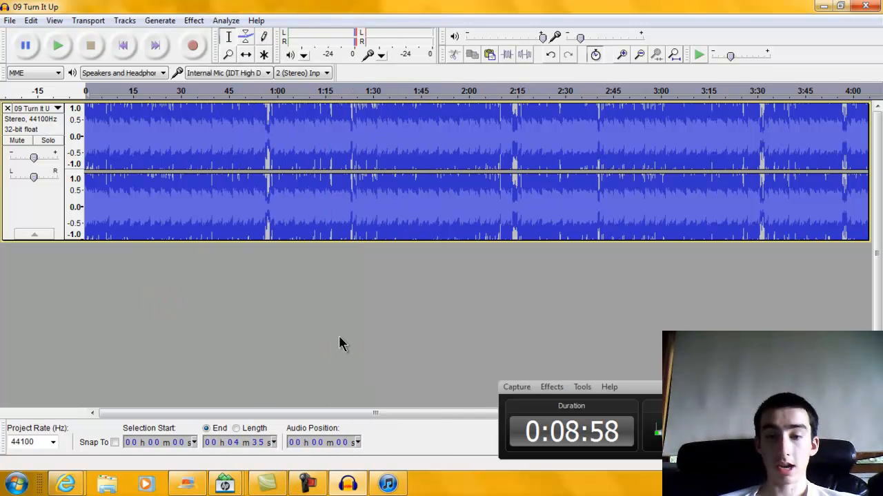